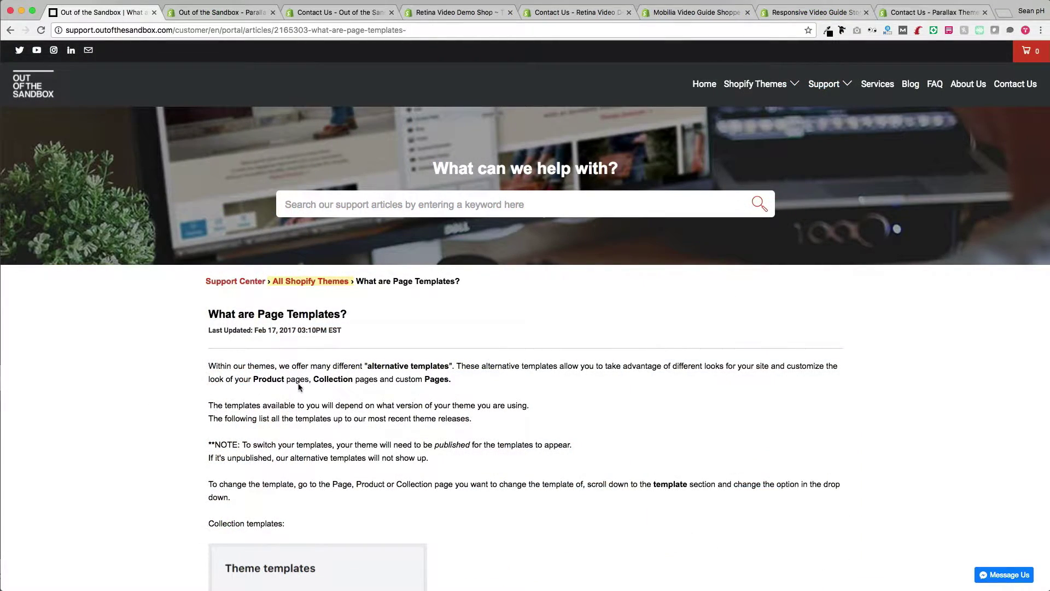
Go to the admin's Online Store Pages list and scroll through the existing pages.
left_click(218, 12)
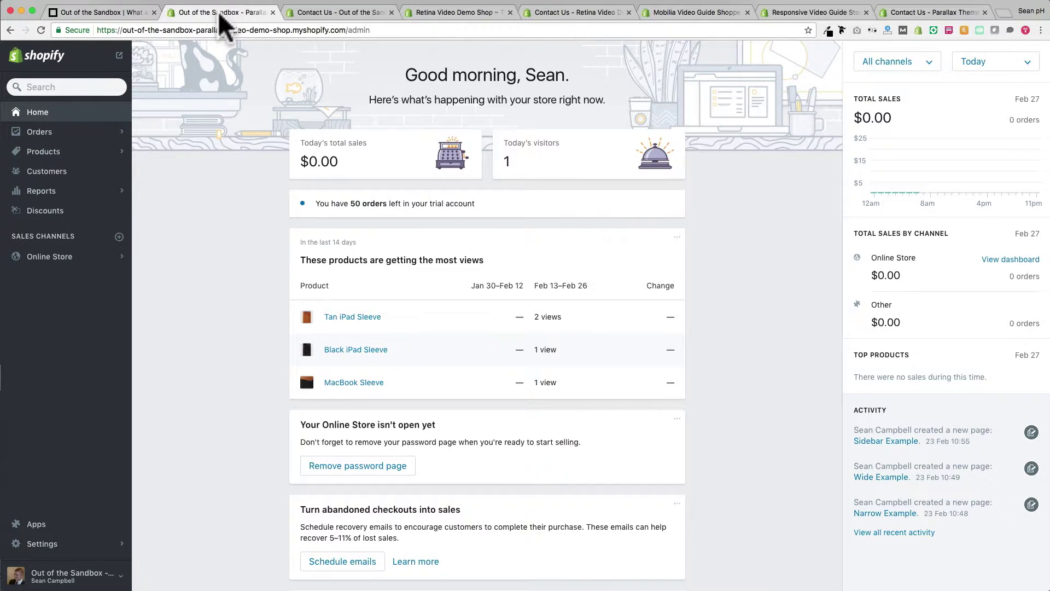
left_click(49, 256)
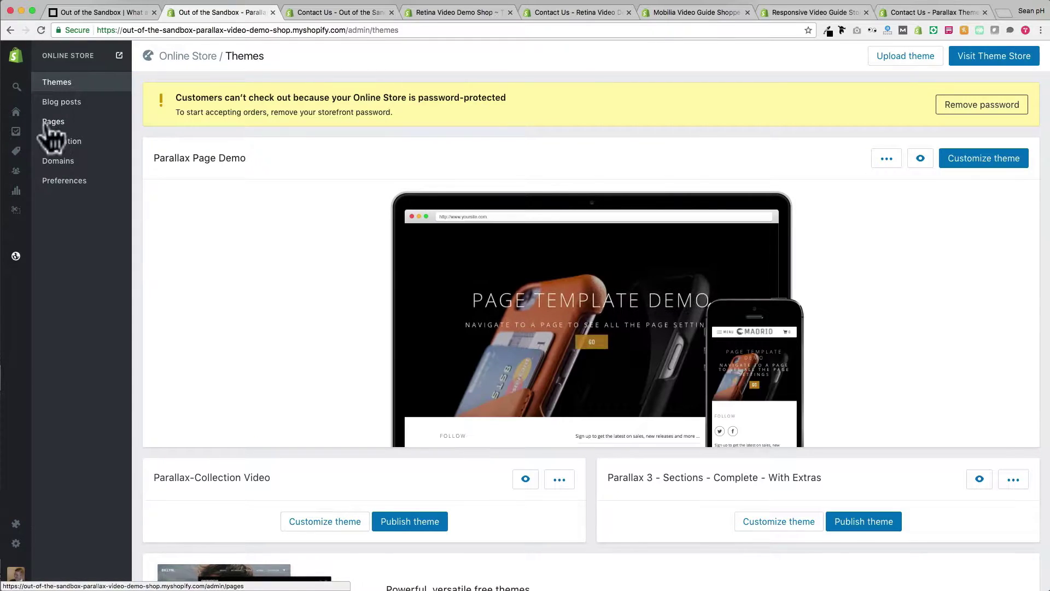
left_click(47, 124)
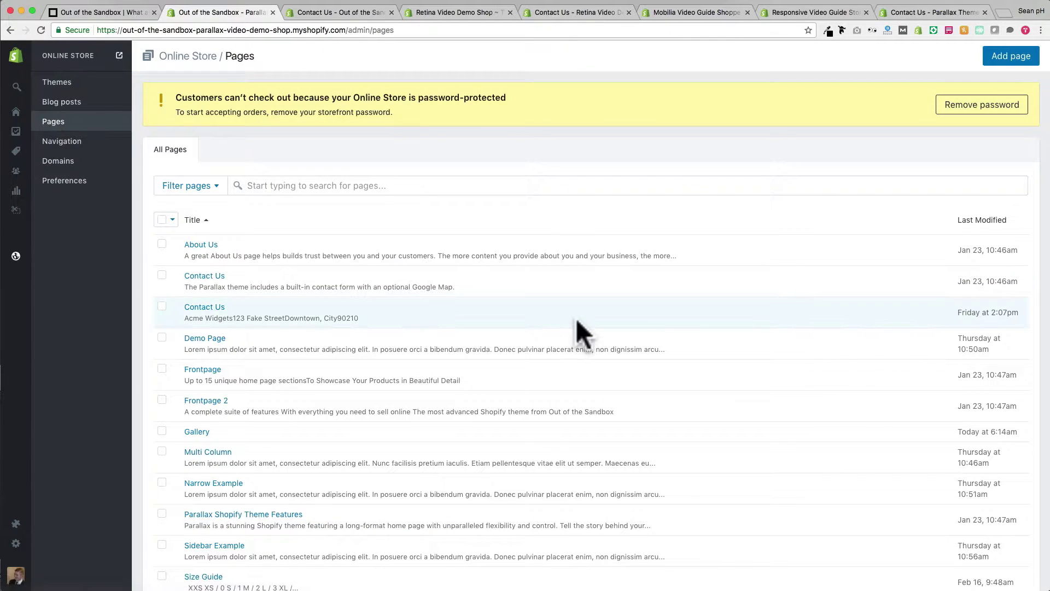
scroll(572, 314, "down", 3)
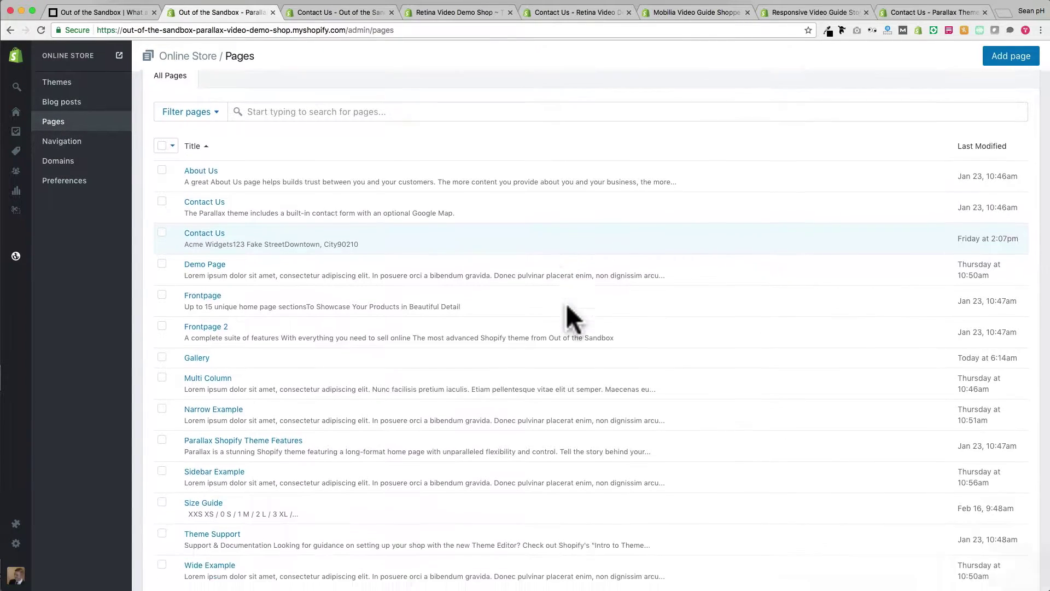
scroll(567, 306, "down", 3)
scroll(567, 307, "up", 5)
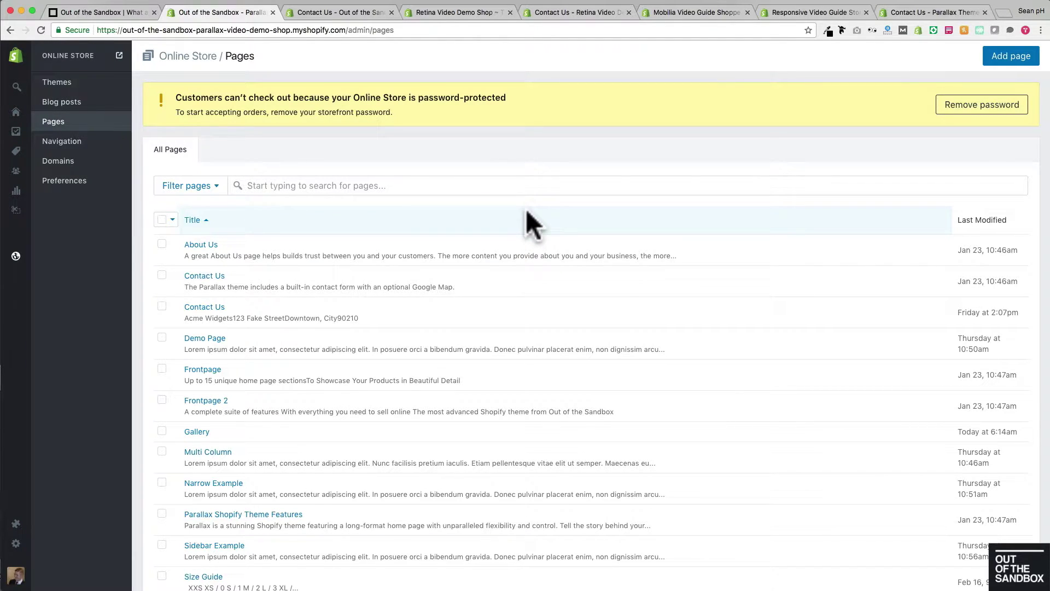
scroll(527, 212, "down", 1)
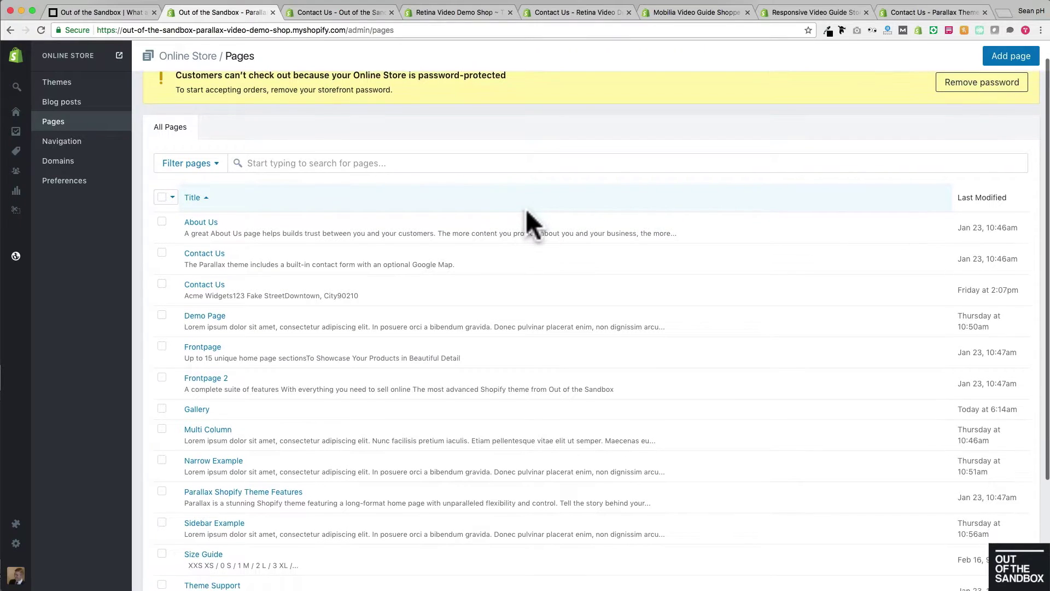
Open the Demo Page editor, look over its content, and check its available templates.
left_click(192, 314)
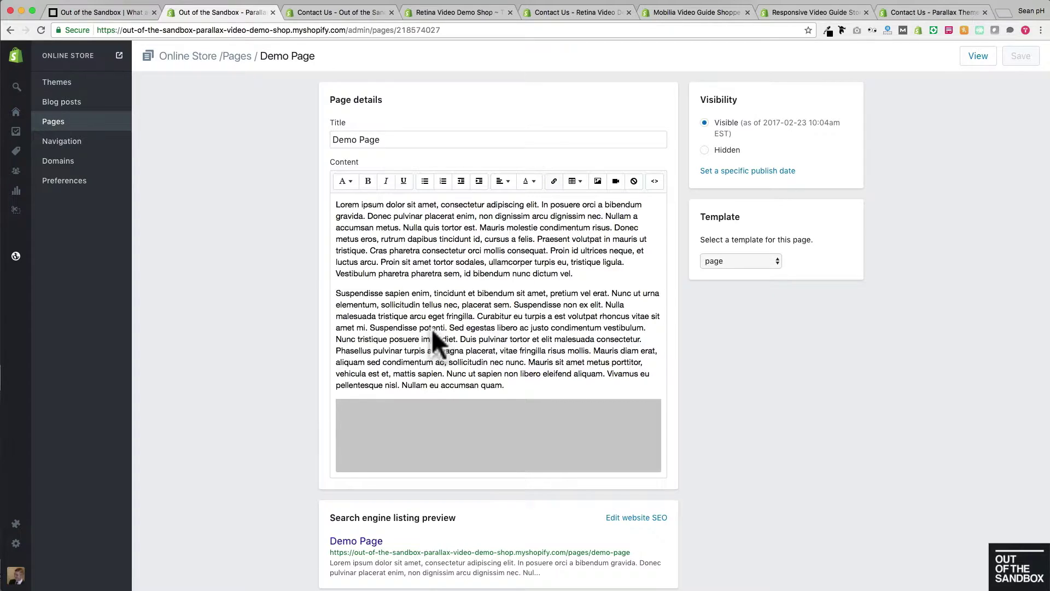
scroll(430, 334, "down", 5)
scroll(432, 329, "down", 6)
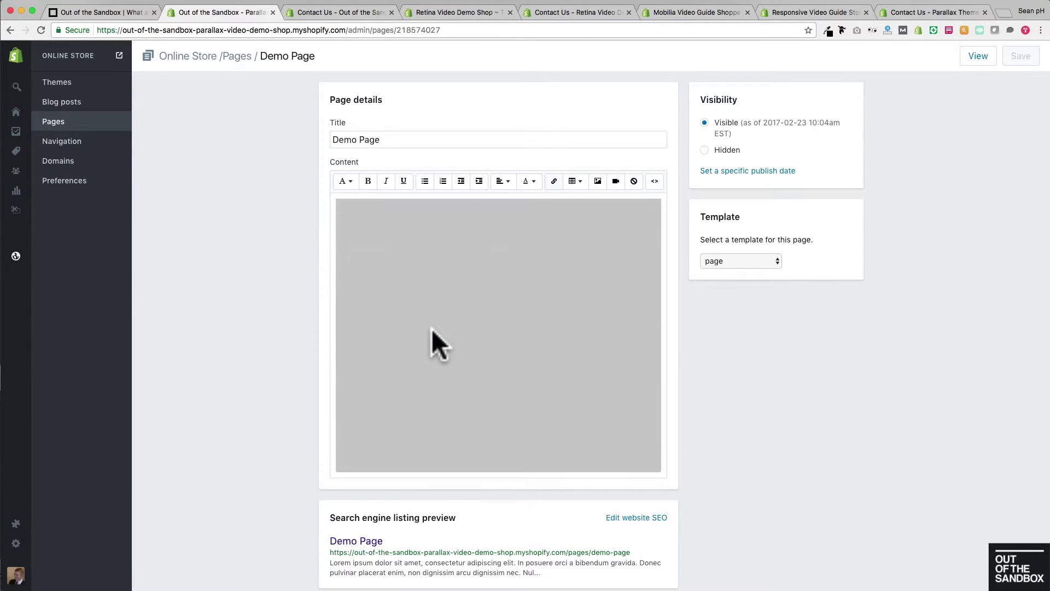
scroll(431, 329, "right", 6)
scroll(433, 327, "left", 6)
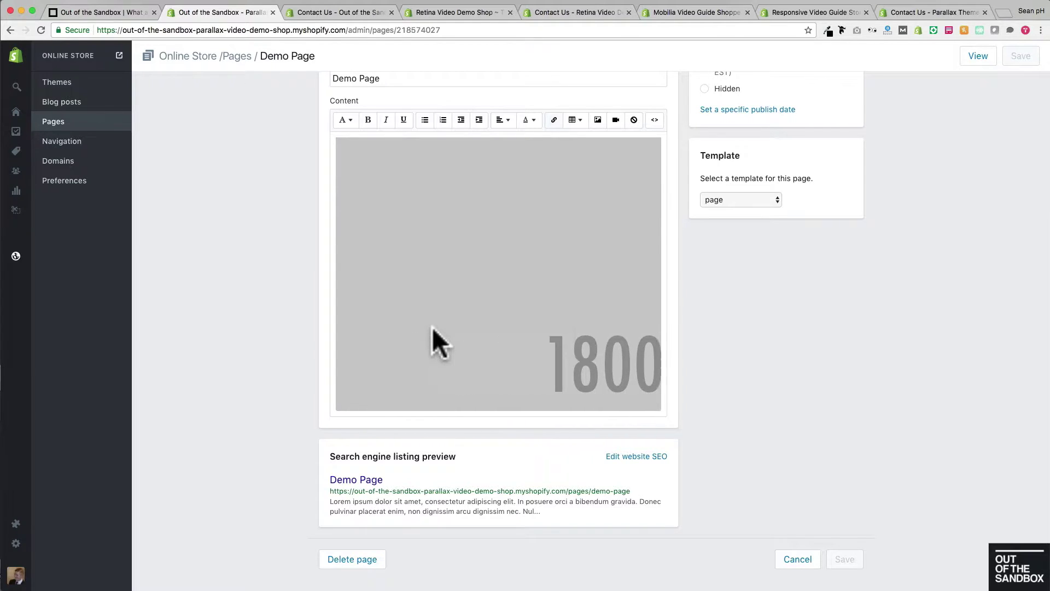
scroll(219, 327, "up", 1)
scroll(219, 327, "up", 2)
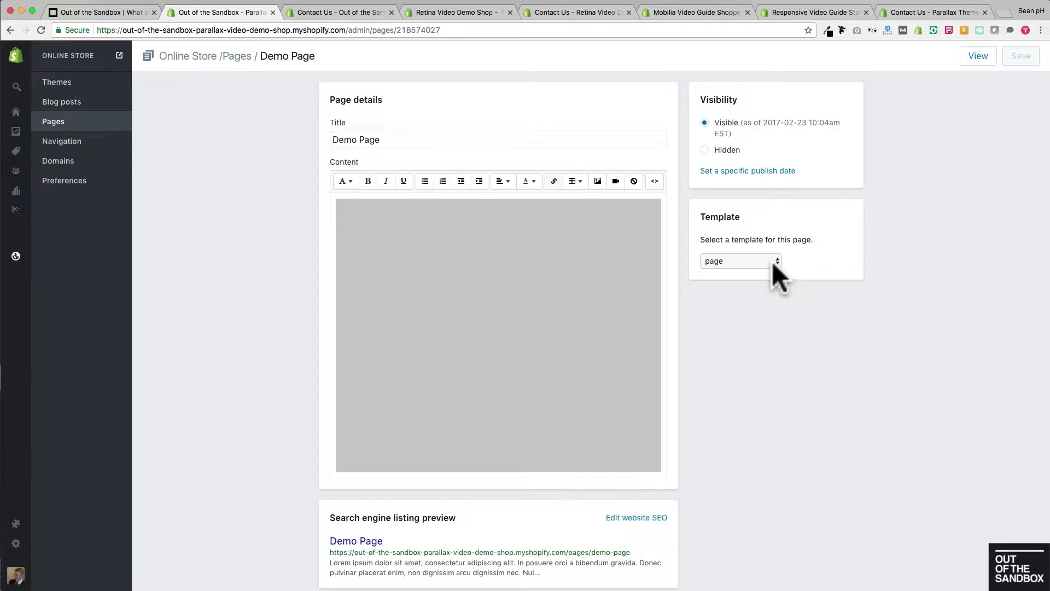
left_click(772, 262)
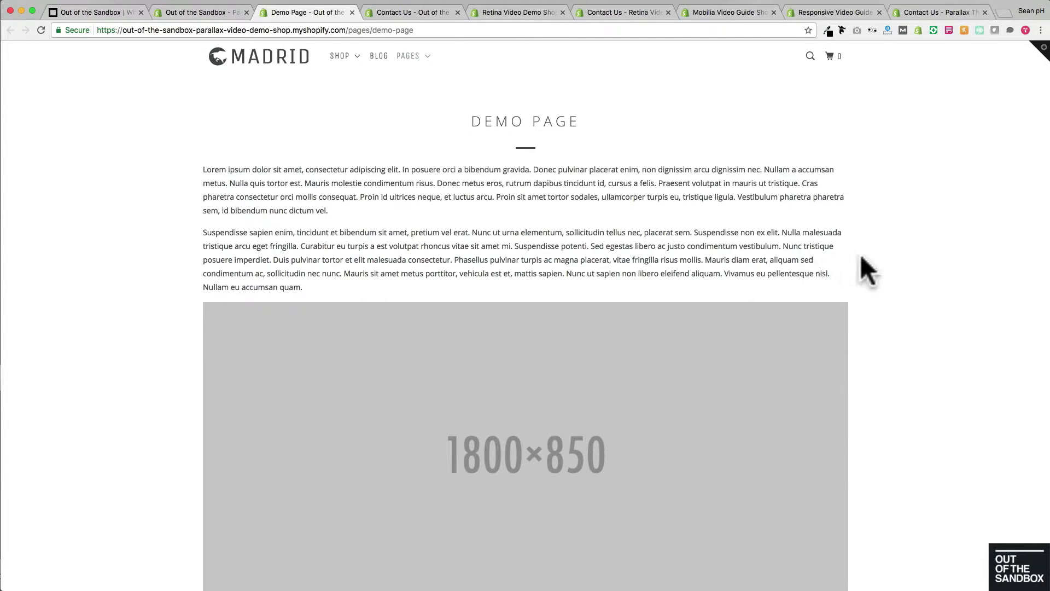
Scroll through the live Demo Page, then return to the Demo Page editor in the admin.
scroll(915, 257, "down", 3)
scroll(914, 270, "up", 3)
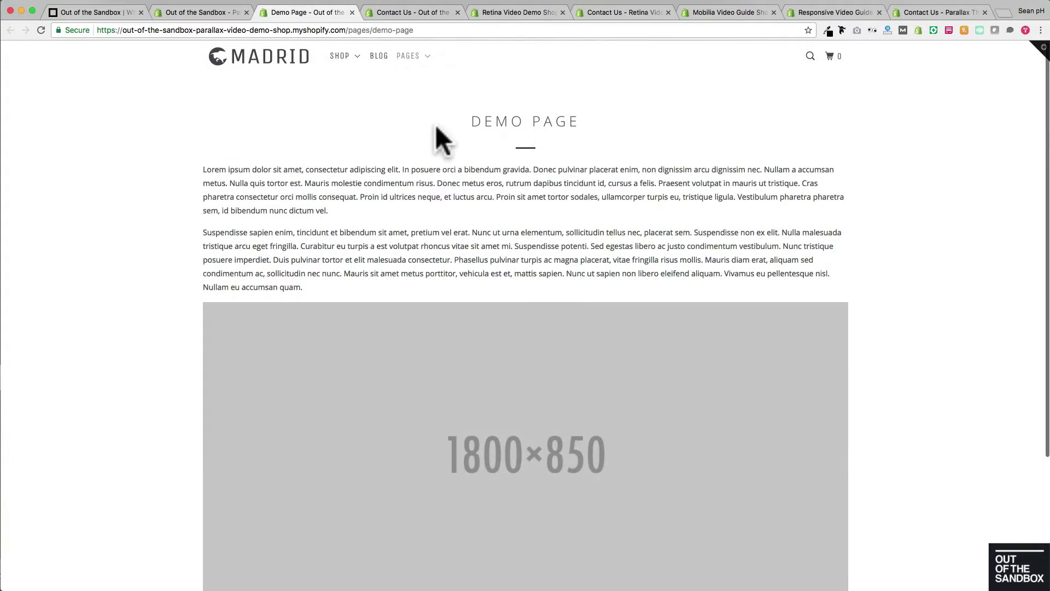
left_click(188, 10)
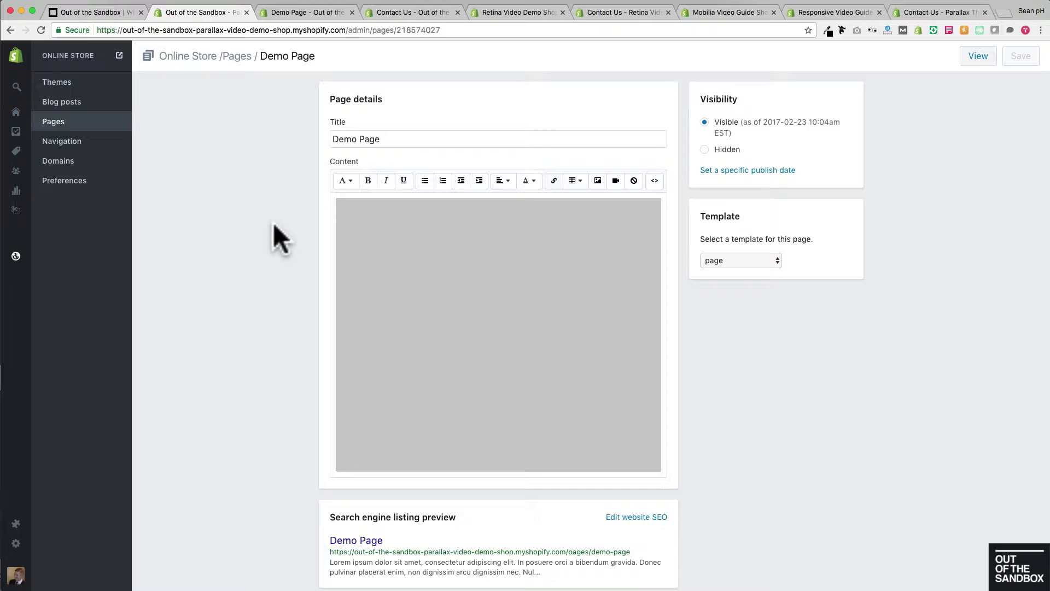
Back in the Pages list, open the second Contact Us page, which uses page.contact.
left_click(61, 122)
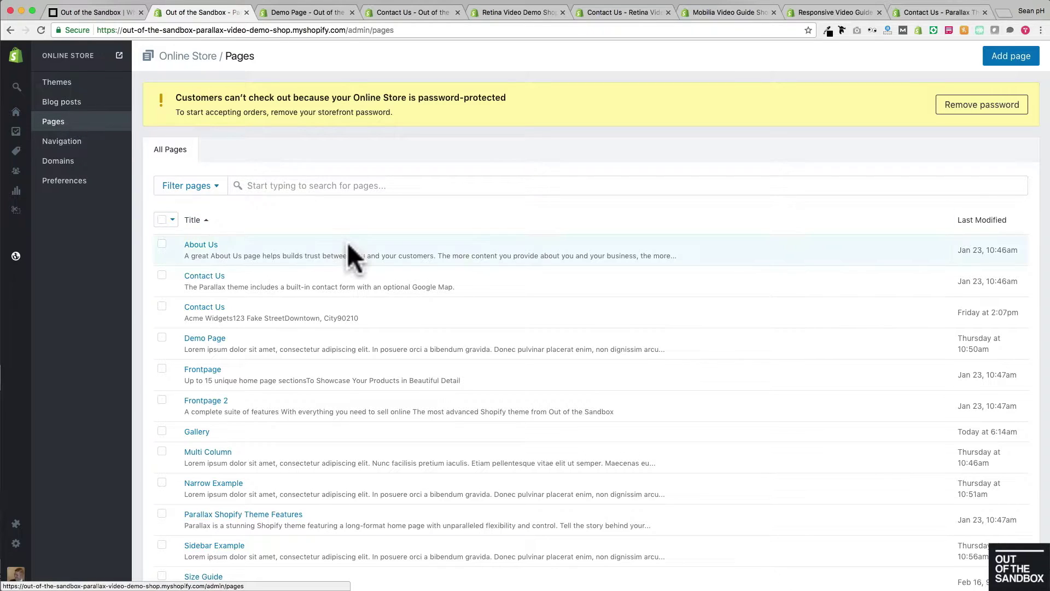
scroll(343, 241, "down", 2)
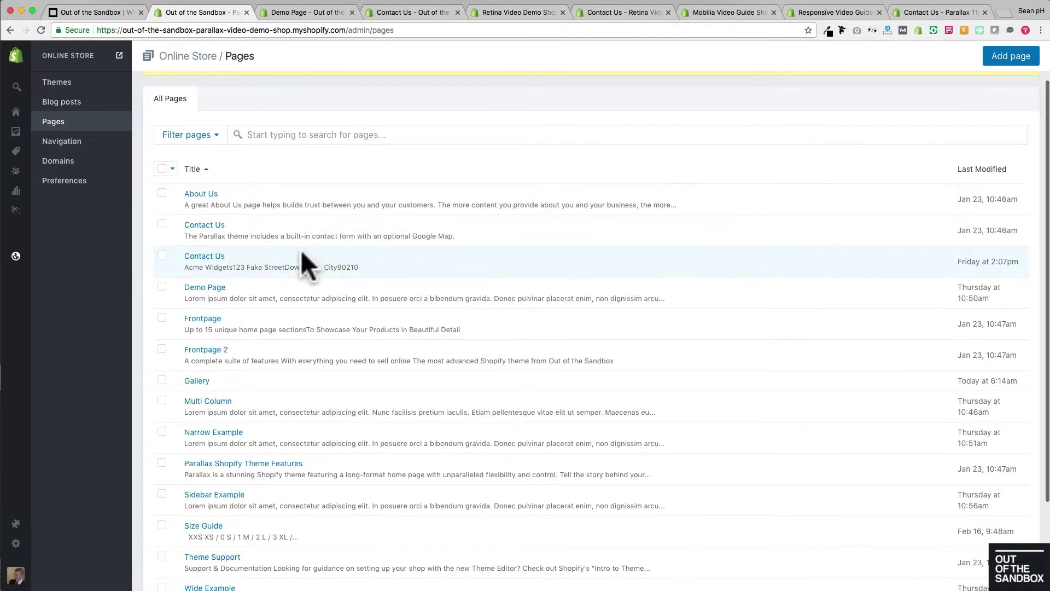
left_click(207, 254)
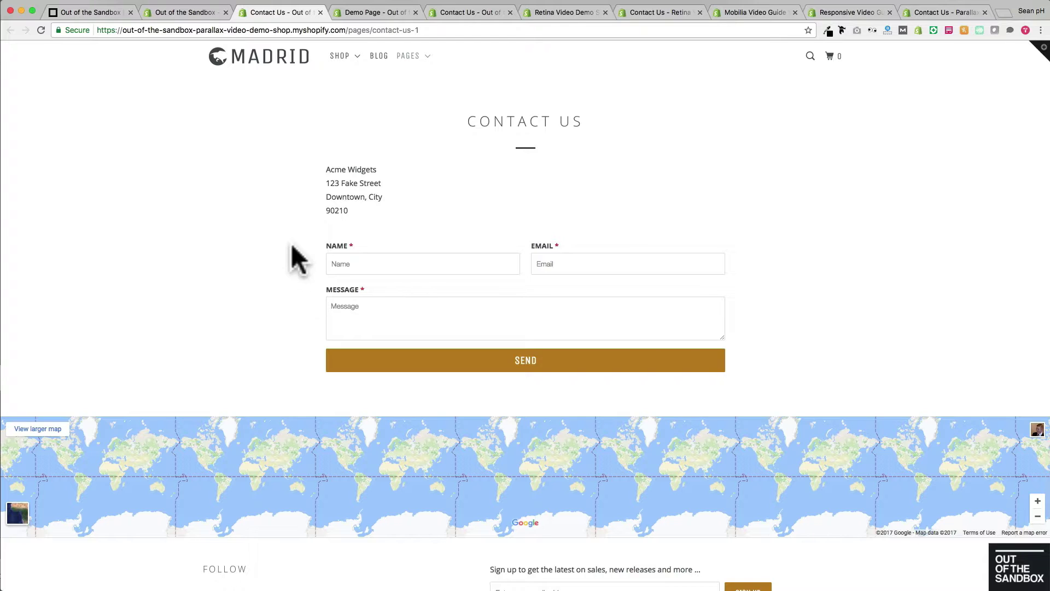
Scroll through the live Contact Us page's address, Name/Email/Message form and map.
scroll(292, 244, "down", 2)
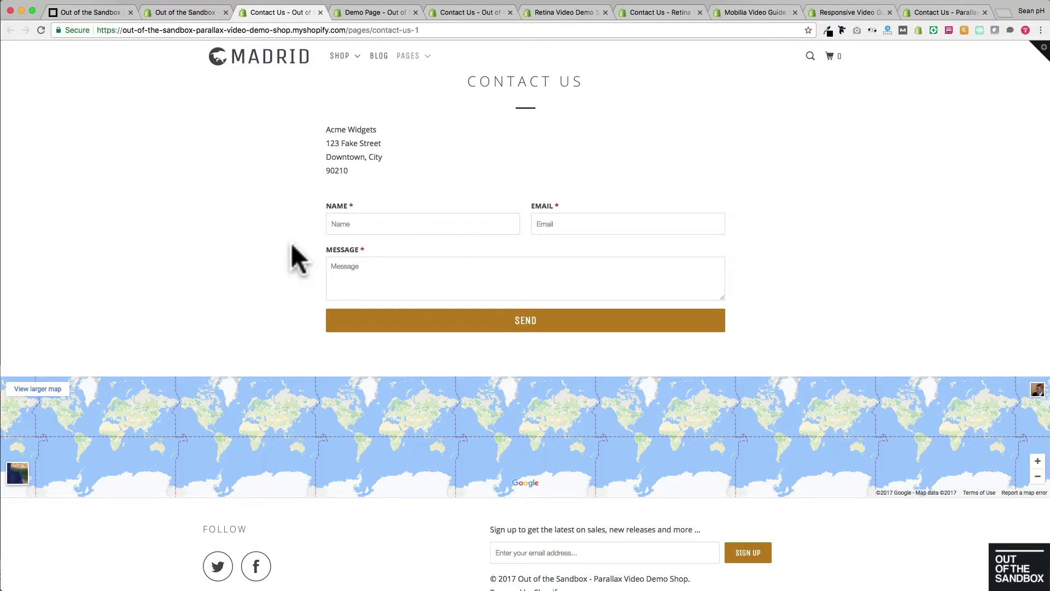
scroll(292, 243, "down", 1)
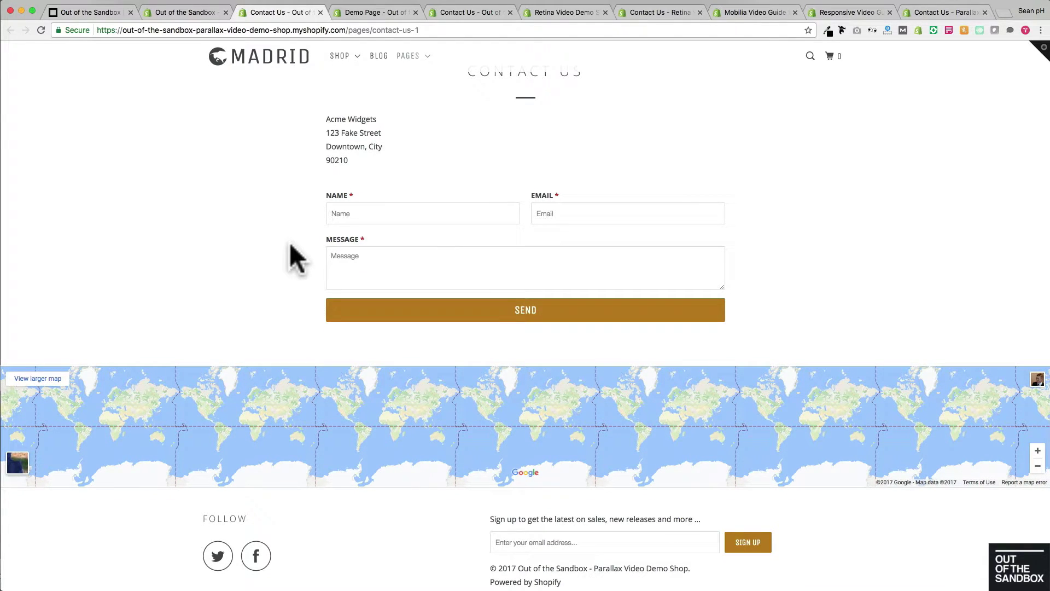
scroll(291, 245, "down", 1)
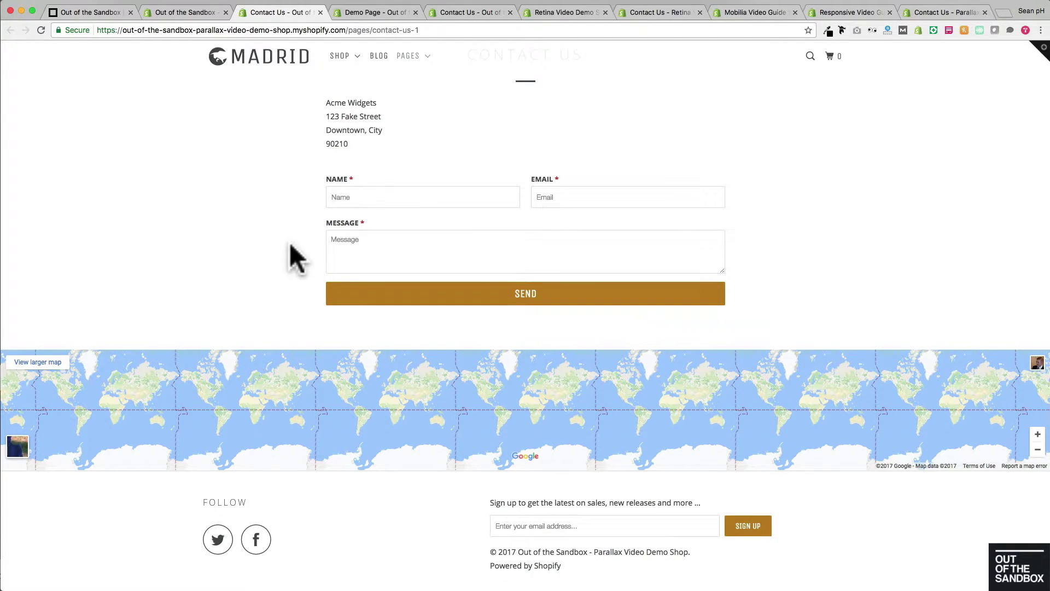
scroll(291, 245, "down", 1)
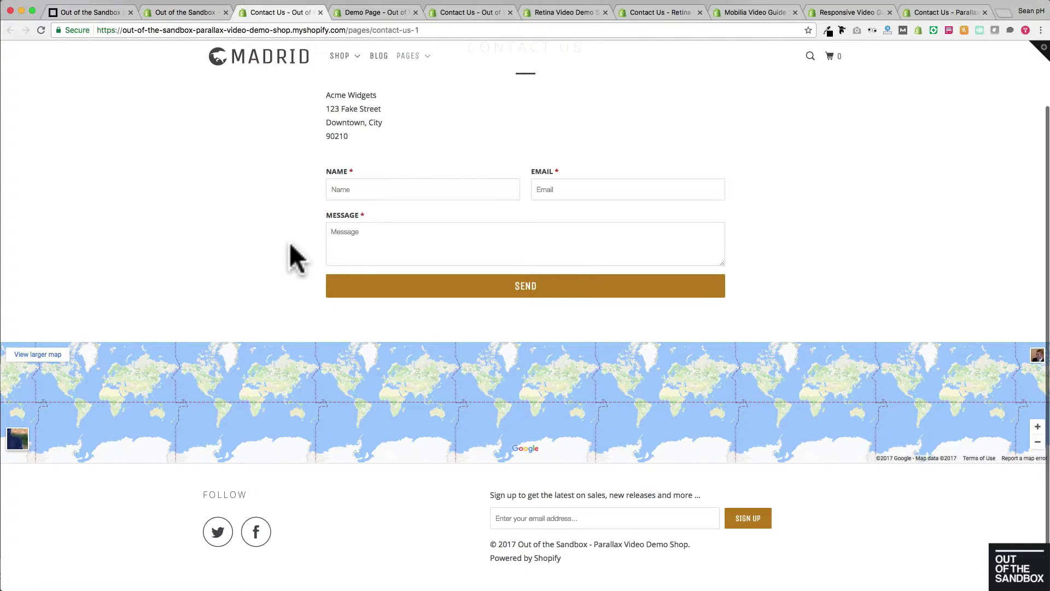
scroll(290, 246, "up", 5)
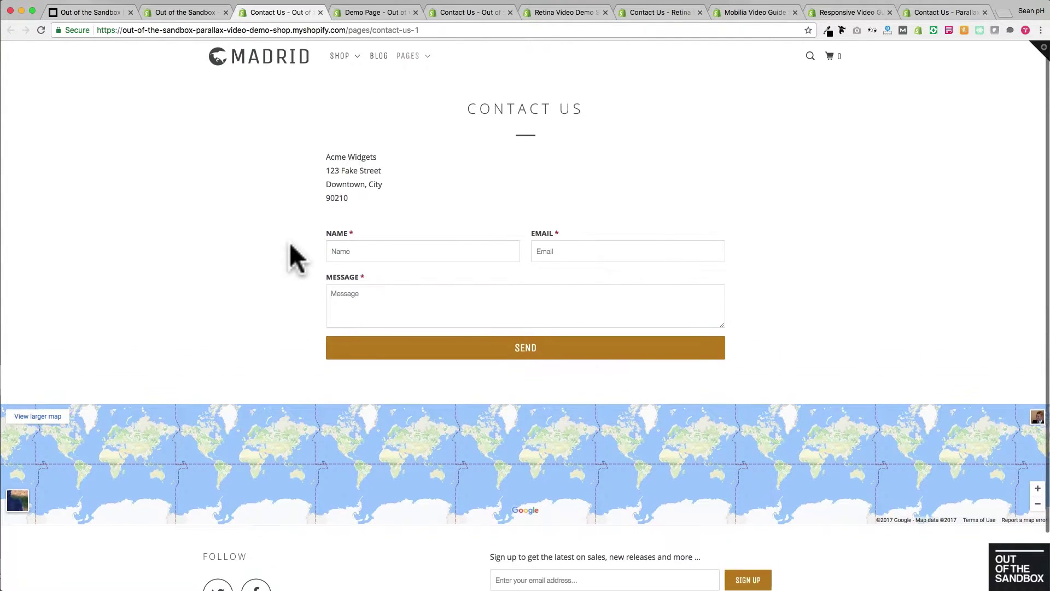
scroll(290, 244, "up", 1)
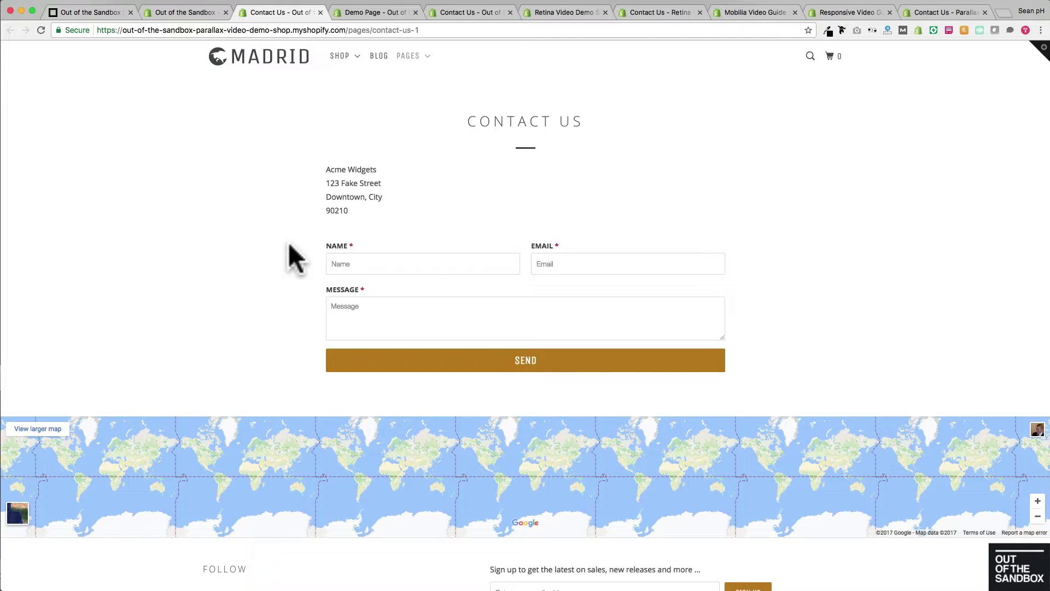
Review the items in the Pages navigation menu, then go to the online store's Themes list.
left_click(169, 12)
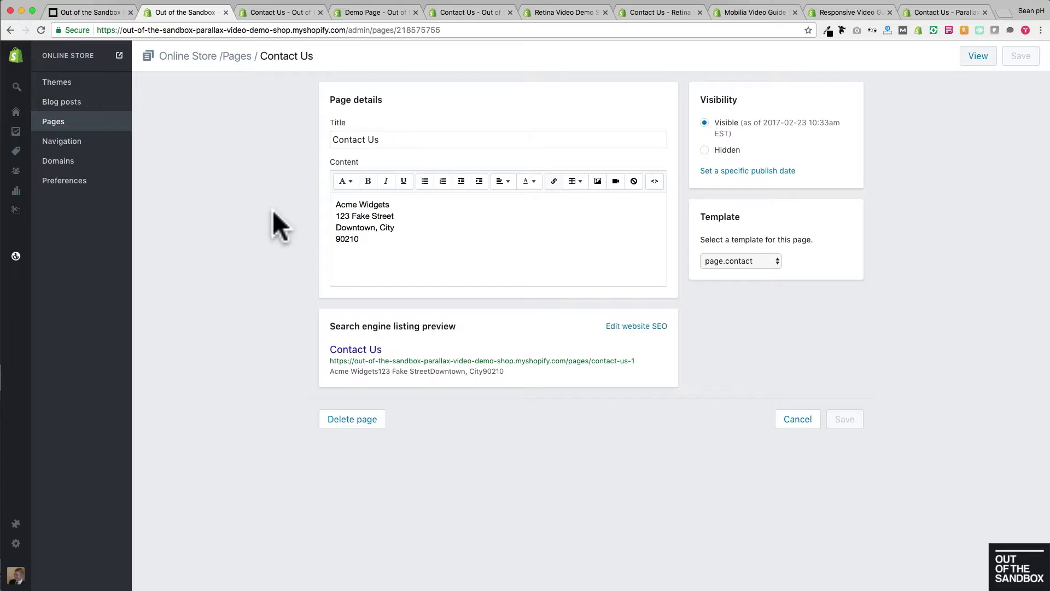
left_click(59, 141)
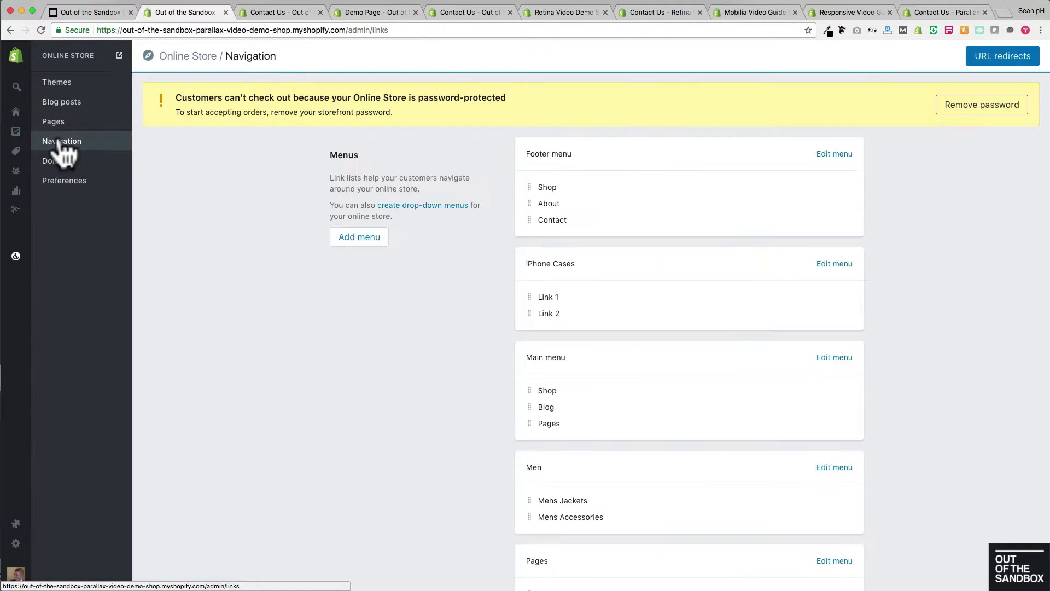
scroll(254, 265, "down", 5)
scroll(253, 259, "down", 3)
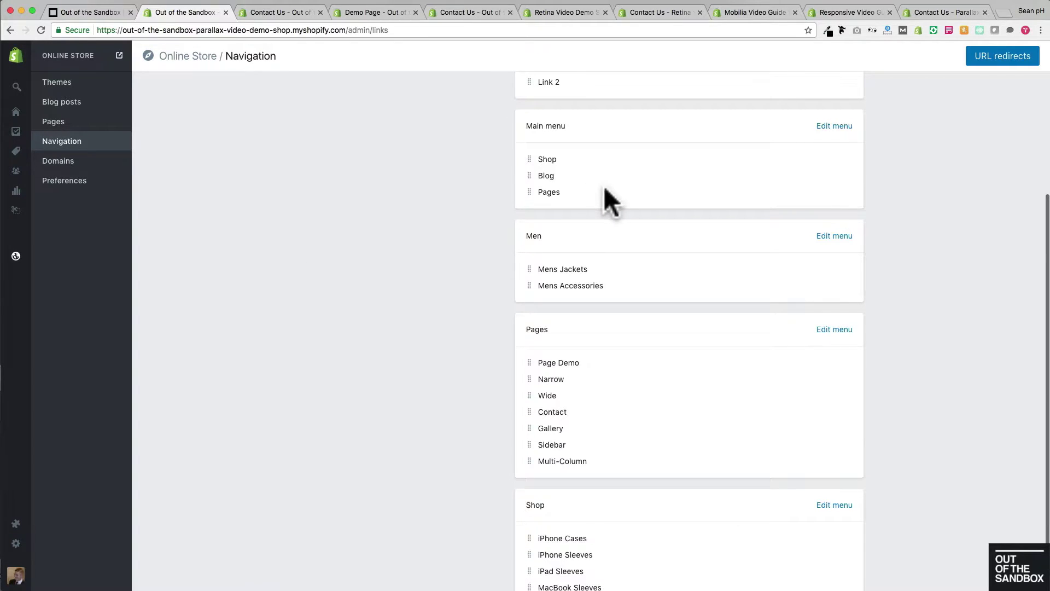
scroll(551, 342, "down", 1)
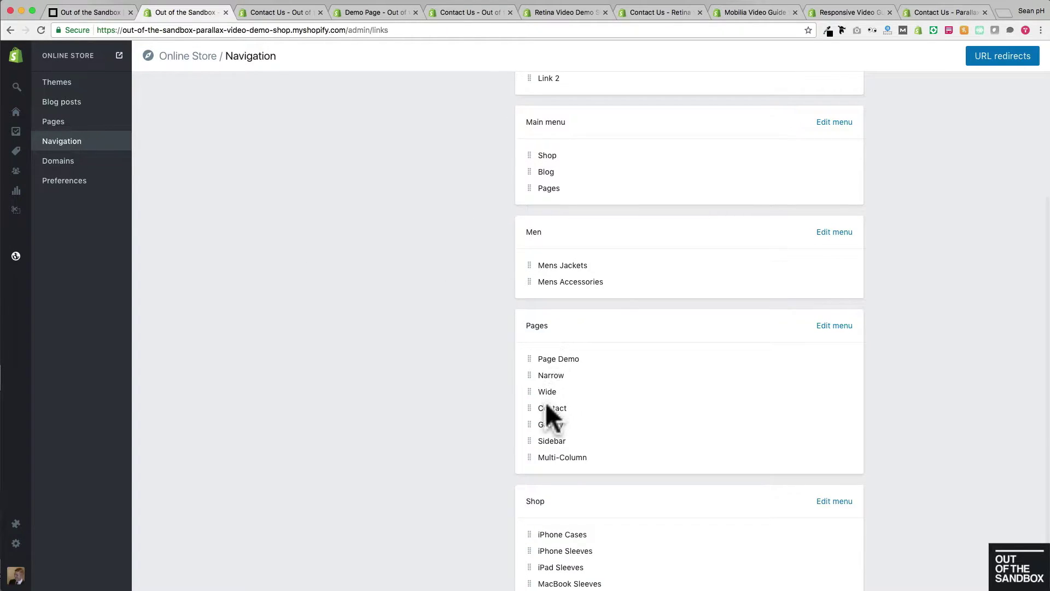
left_click(819, 326)
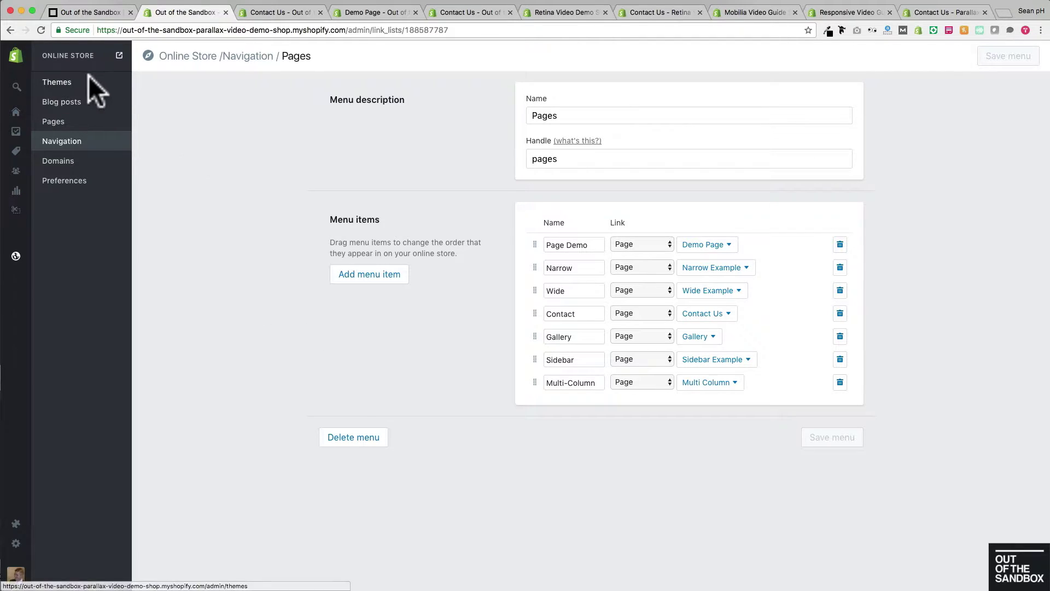
left_click(55, 80)
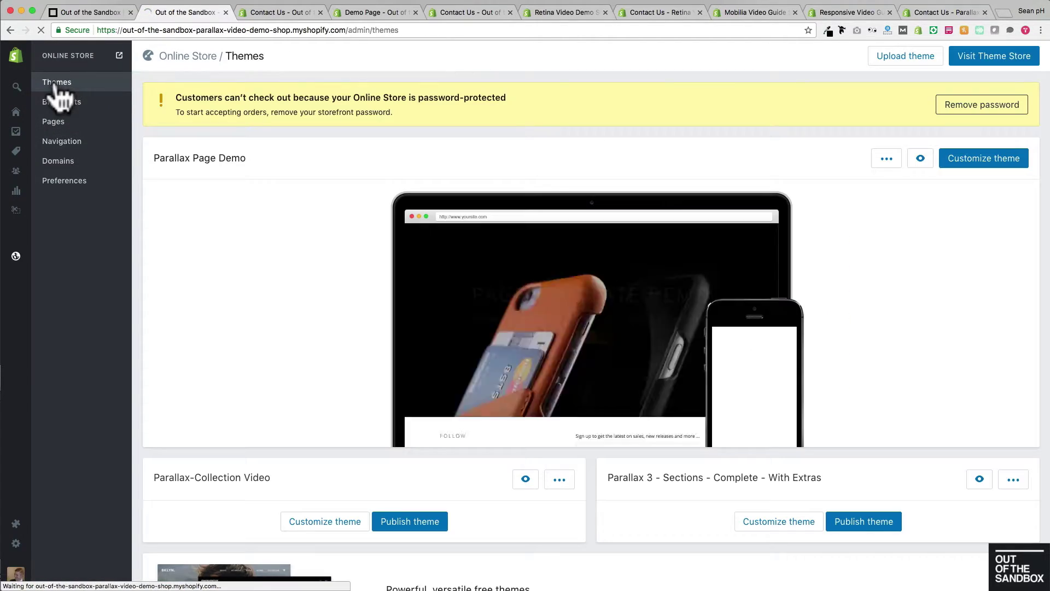
Customize the Parallax Page Demo theme and preview Contact Us via the PAGES menu.
left_click(958, 157)
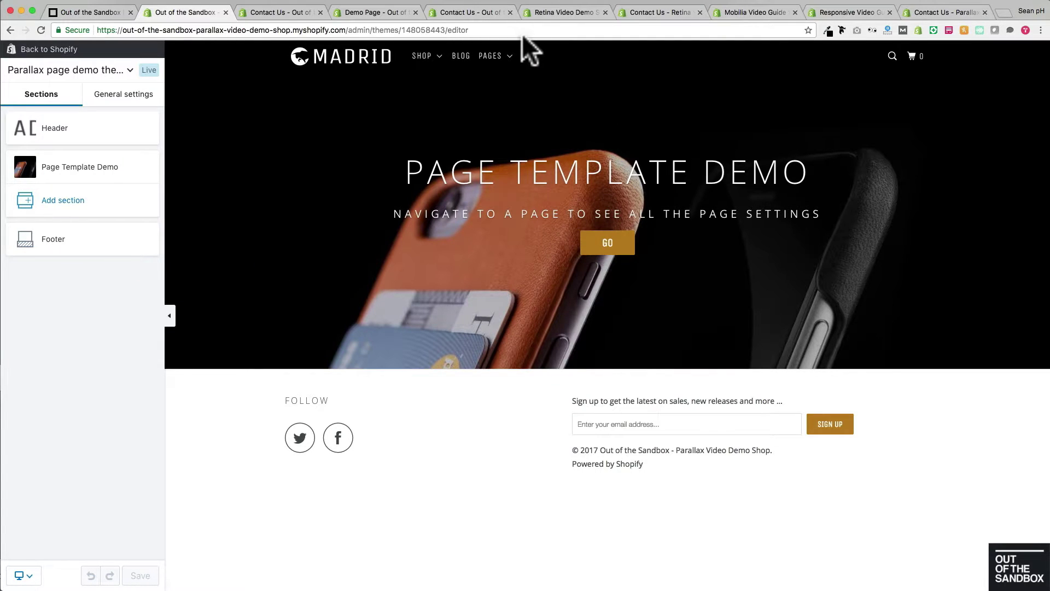
mouse_move(506, 48)
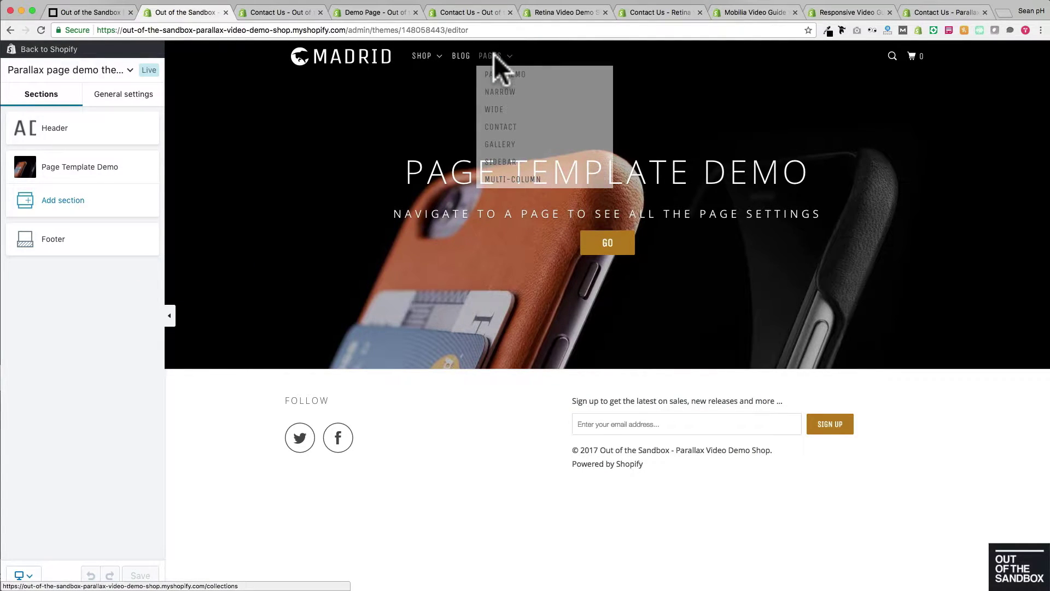
left_click(500, 144)
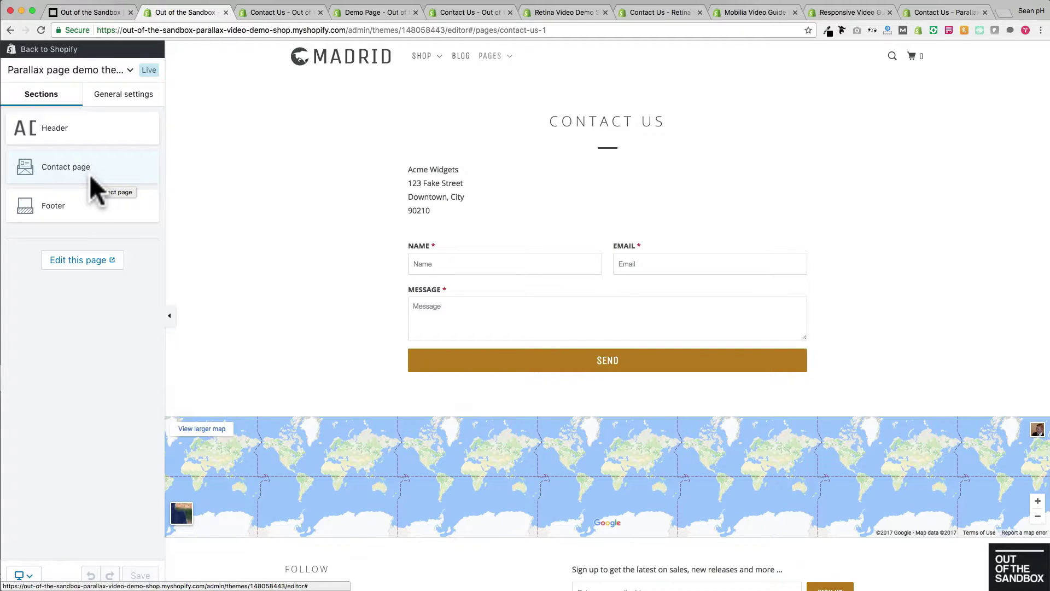
Inspect the Contact page section's street address and map zoom level without changing them.
left_click(90, 175)
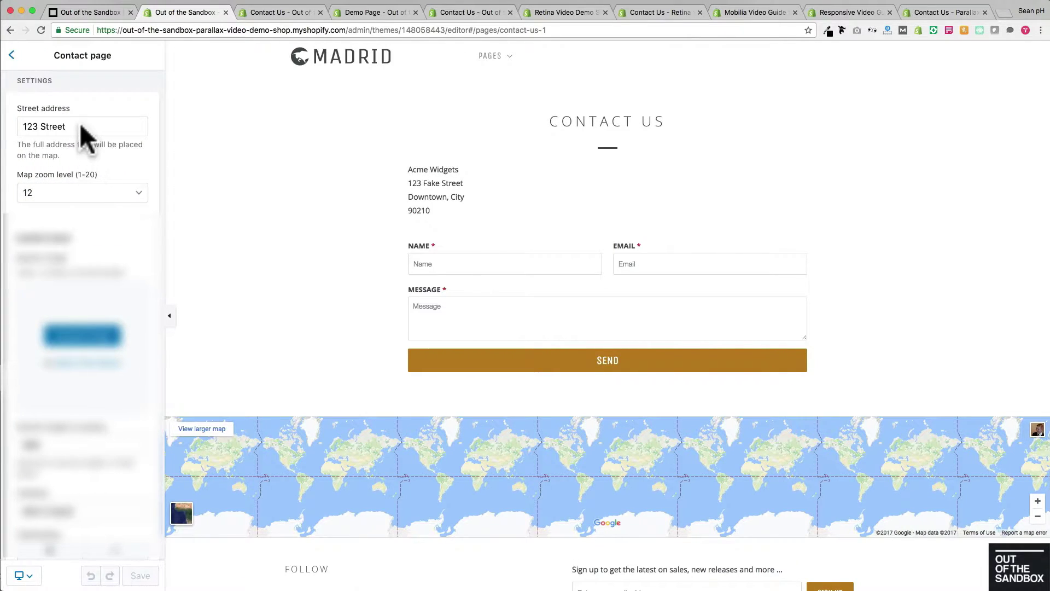
left_click_drag(79, 125, 20, 127)
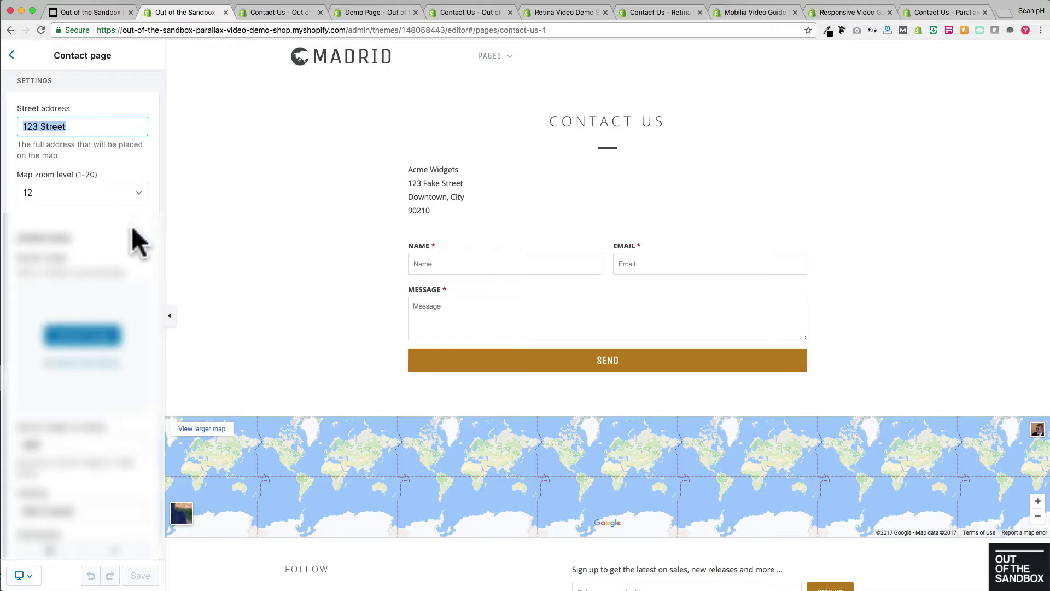
left_click(113, 192)
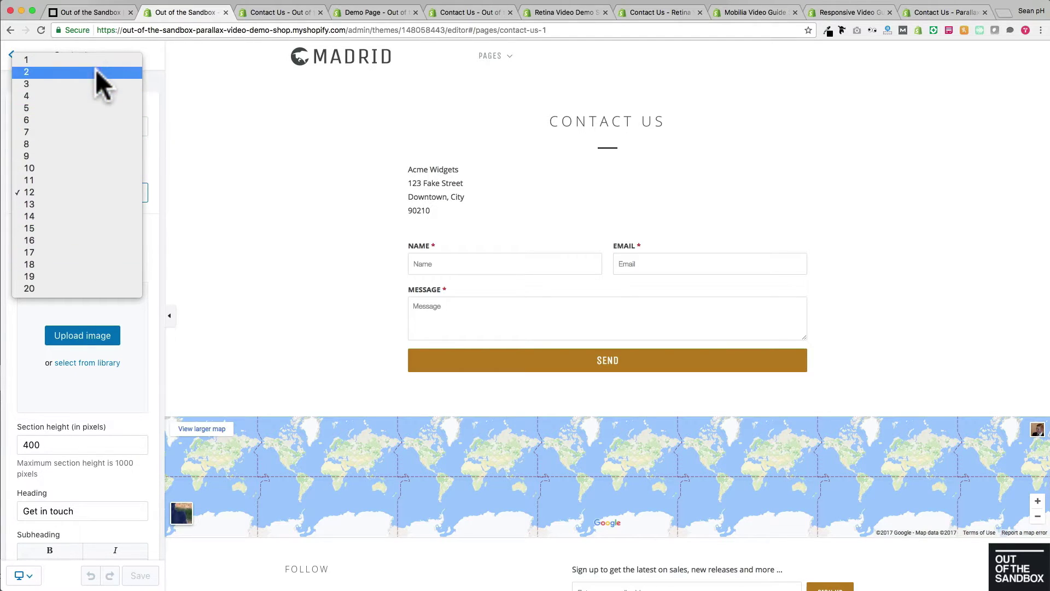
left_click(155, 157)
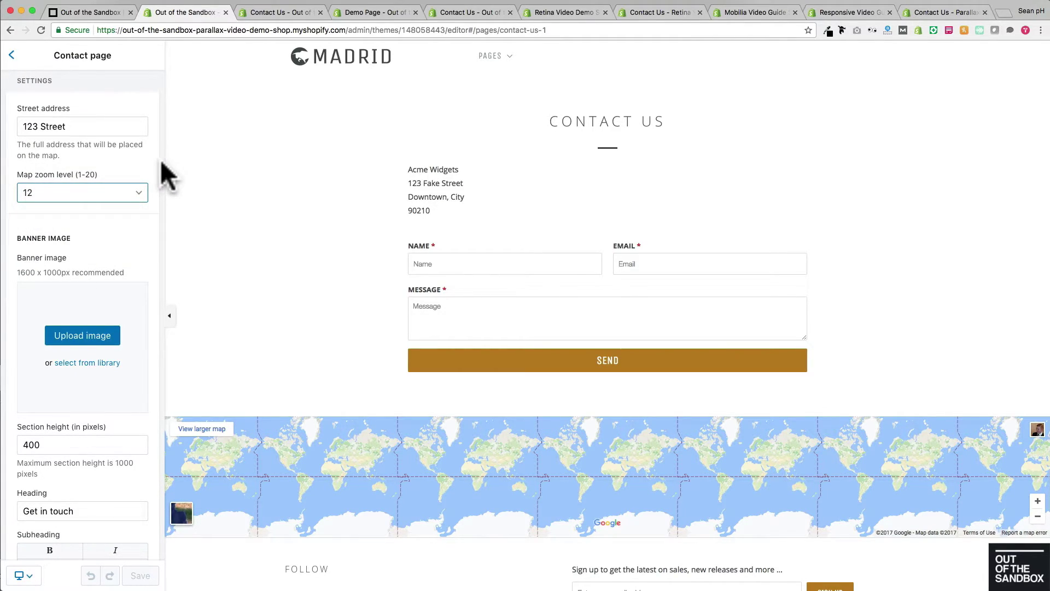
scroll(162, 163, "down", 3)
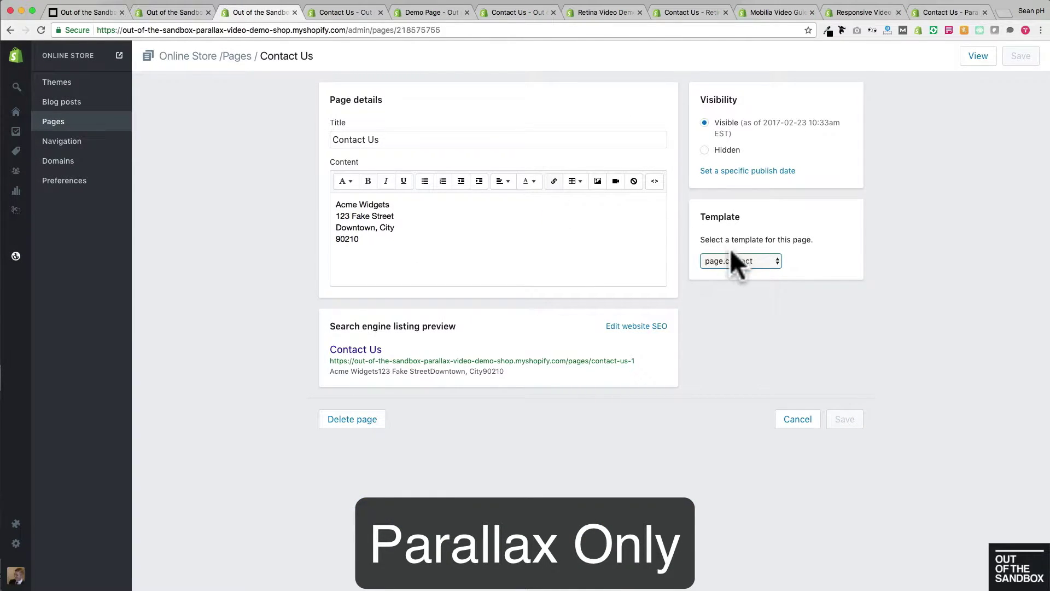
Set the Contact Us page to page.banner, save, and reload the theme editor preview.
left_click(743, 260)
left_click(747, 251)
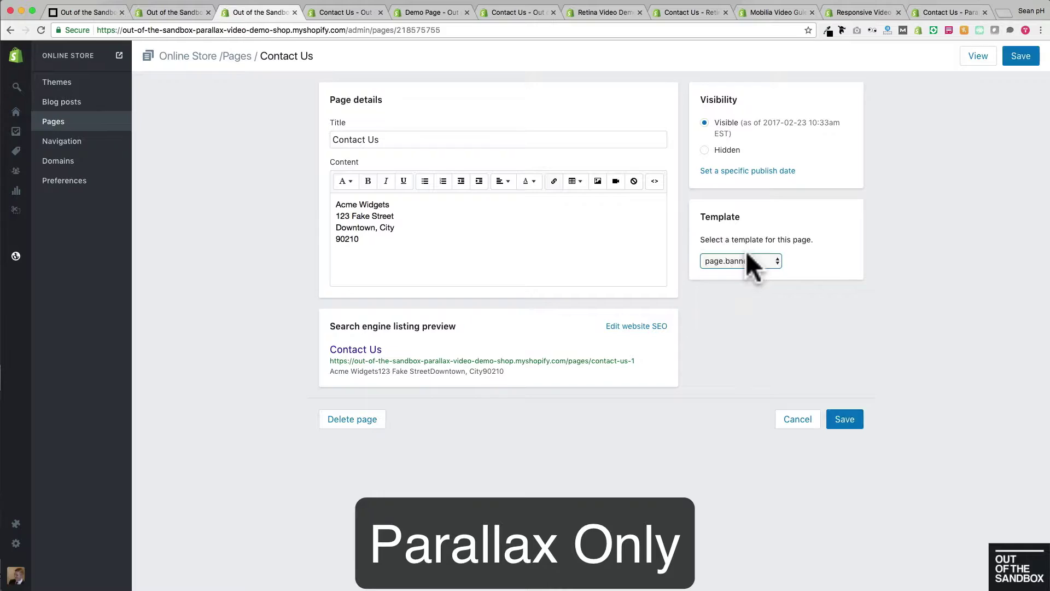
left_click(1021, 57)
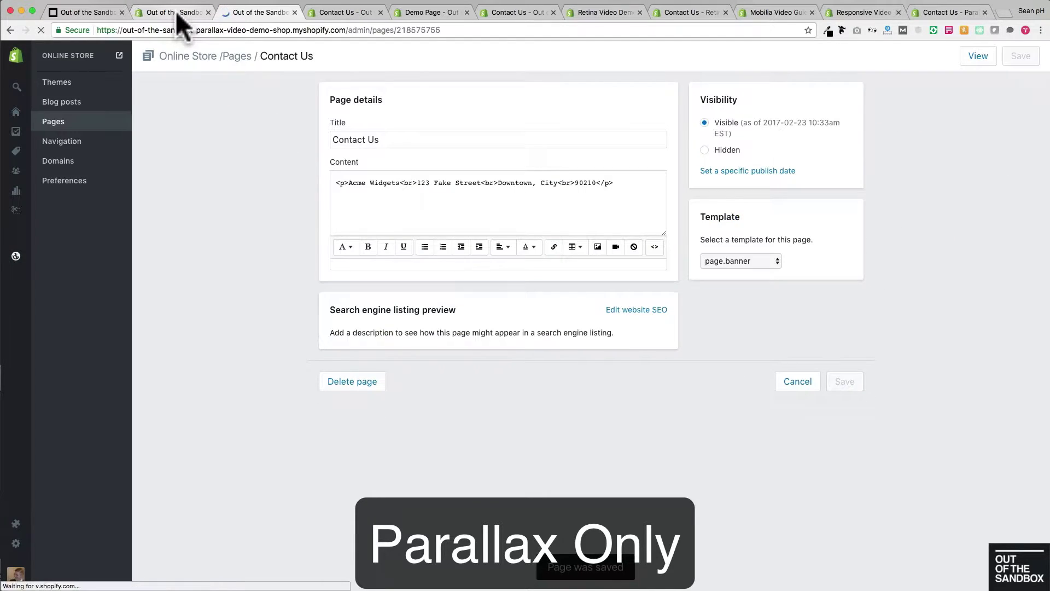
left_click(175, 11)
left_click(41, 30)
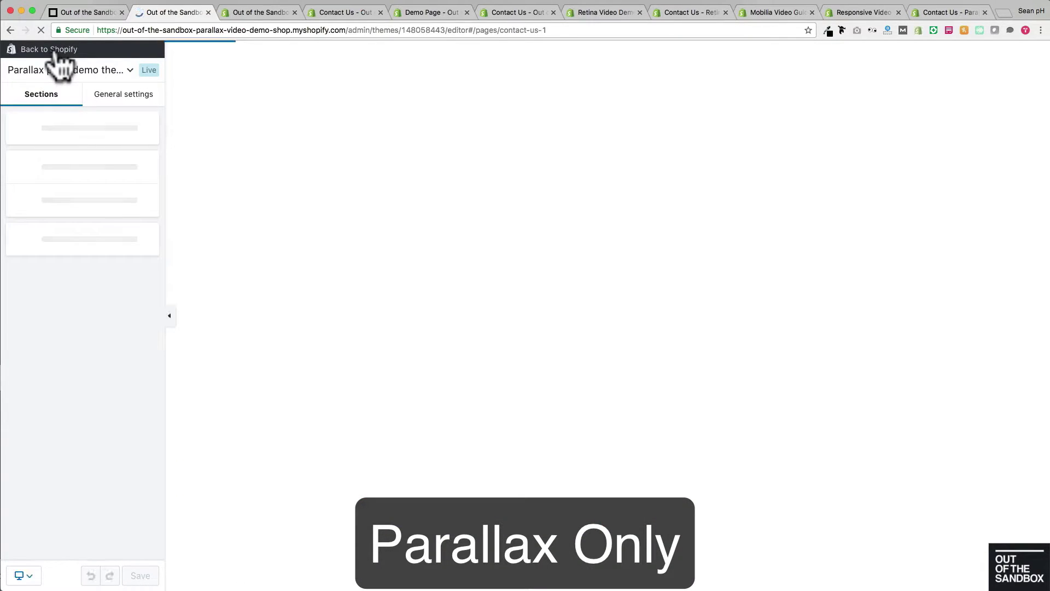
Check the Banner section settings (400 pixels height), then return to the admin tab.
left_click(69, 167)
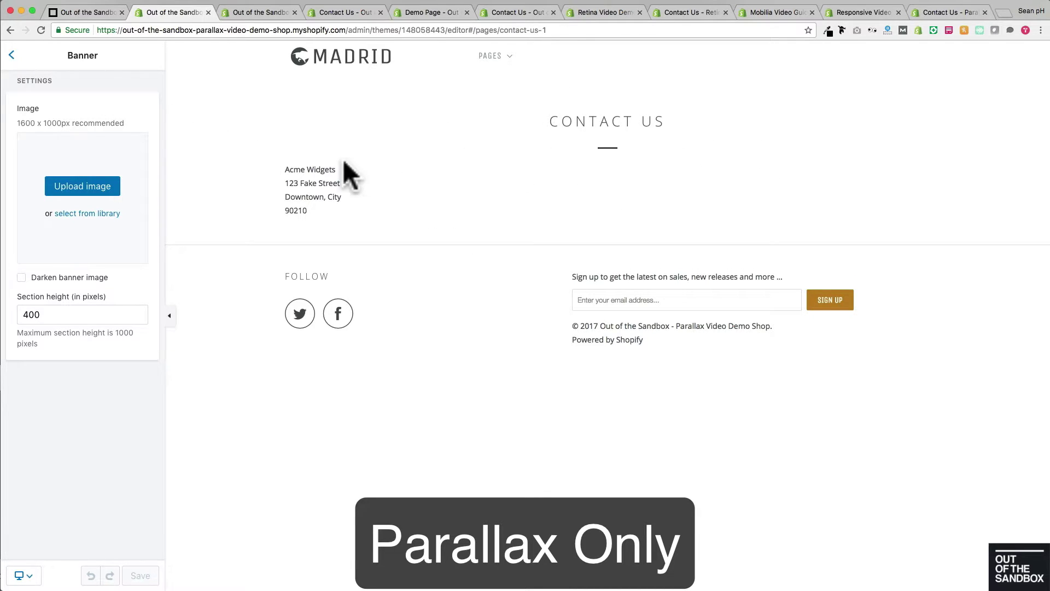
left_click(247, 12)
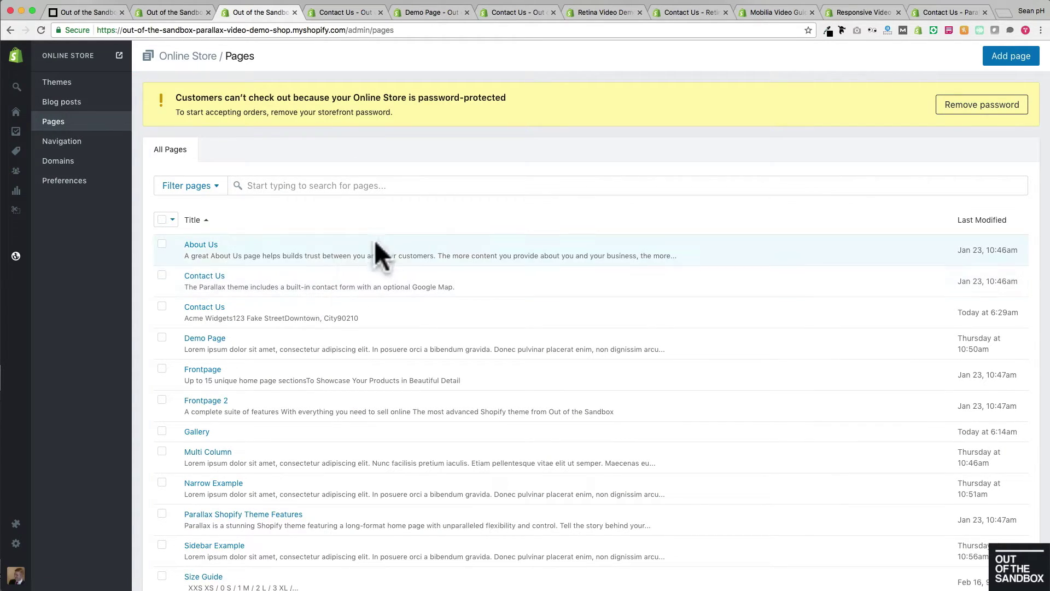
Open the Narrow Example page from the Pages list and view it live on the storefront.
scroll(372, 230, "down", 1)
scroll(374, 232, "down", 1)
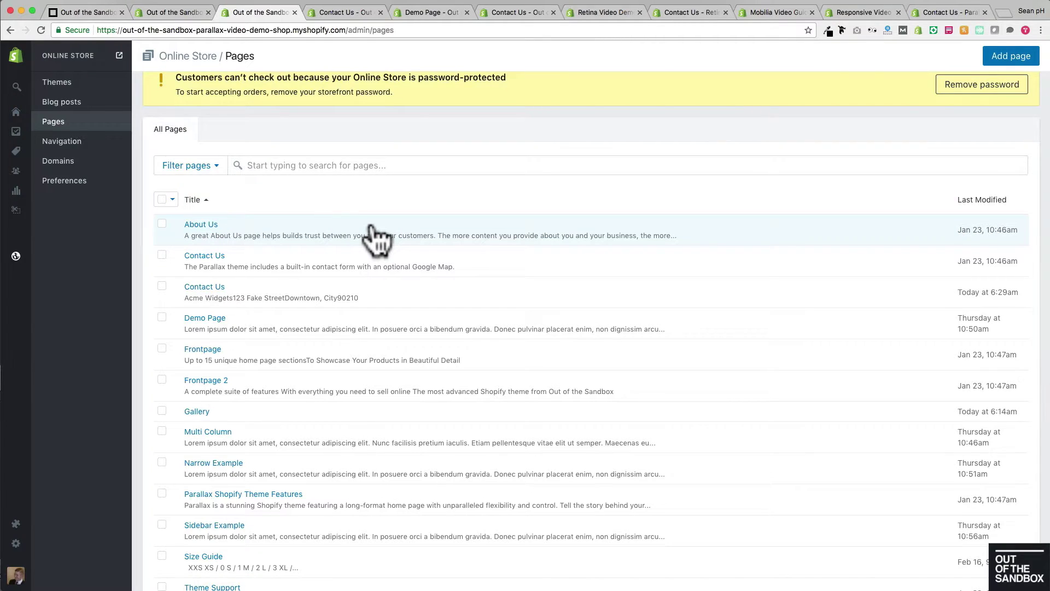
scroll(374, 234, "down", 1)
scroll(376, 239, "down", 3)
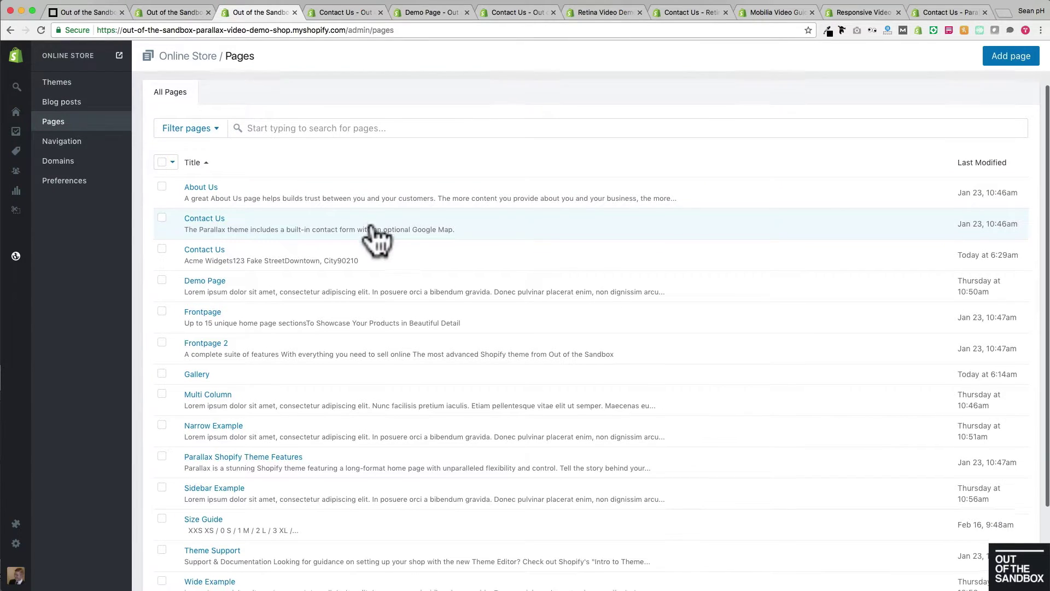
left_click(208, 398)
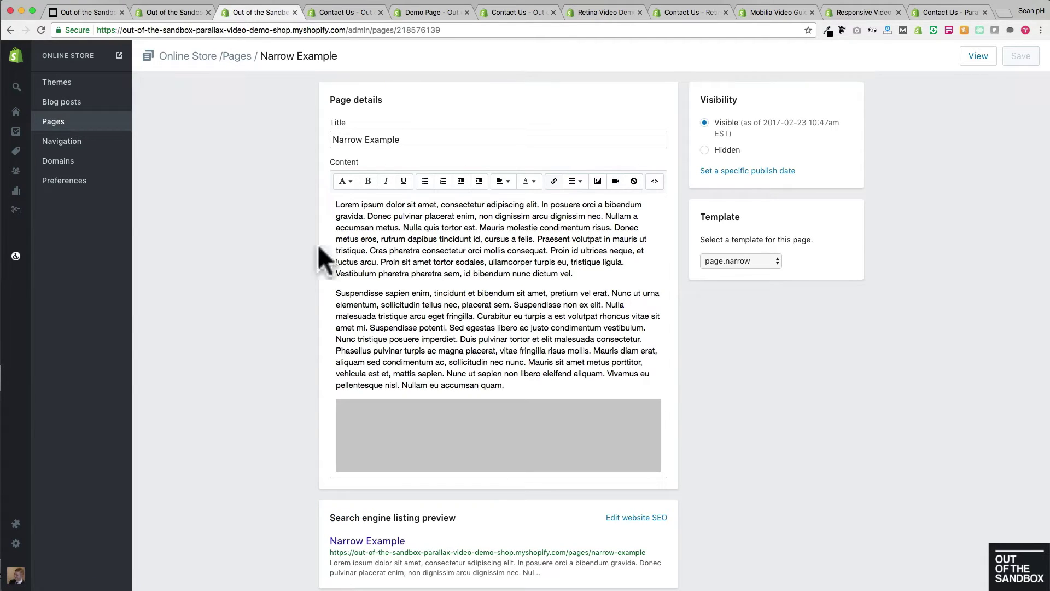
scroll(441, 218, "down", 2)
scroll(441, 218, "up", 2)
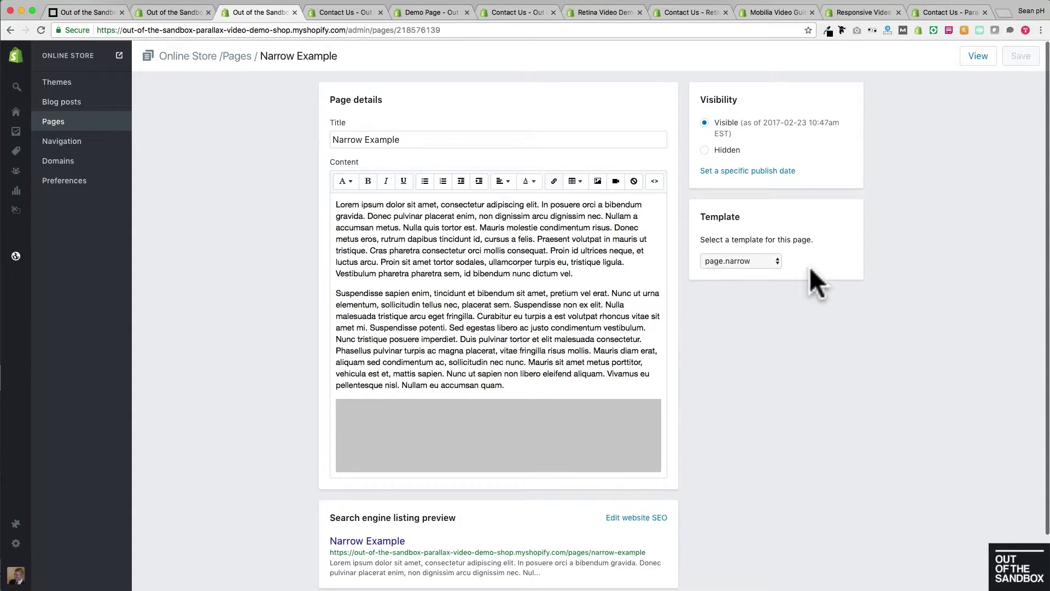
left_click(974, 58)
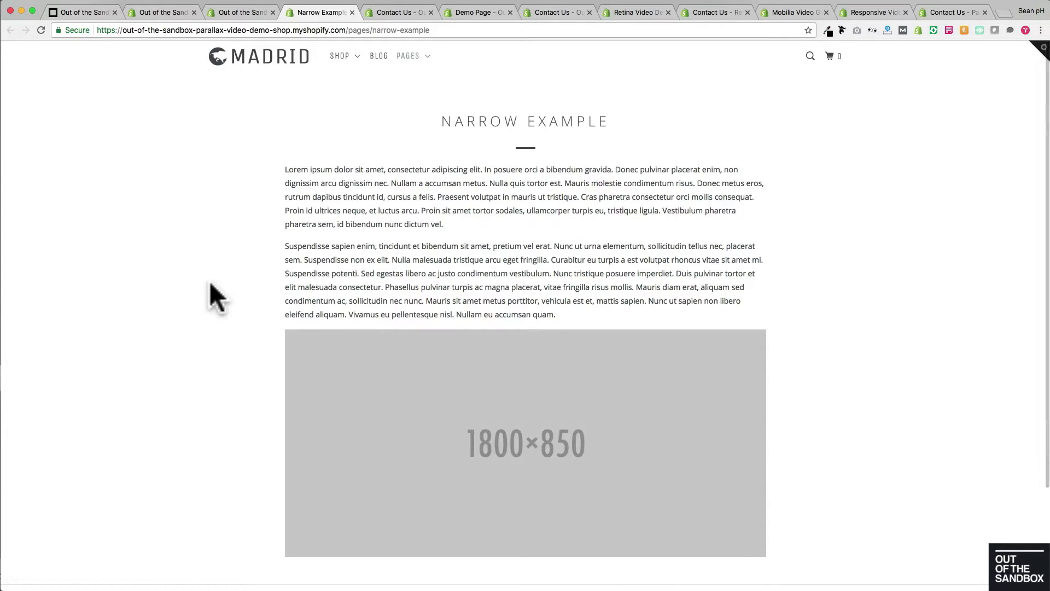
Flip between the Narrow Example and Demo Page tabs to compare their column widths.
left_click(474, 13)
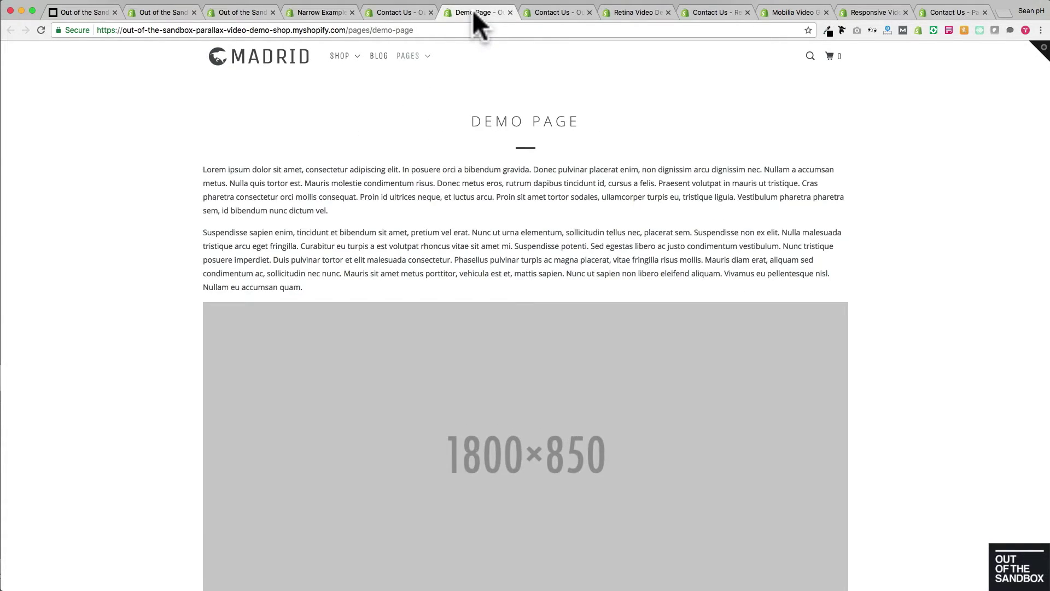
left_click(320, 13)
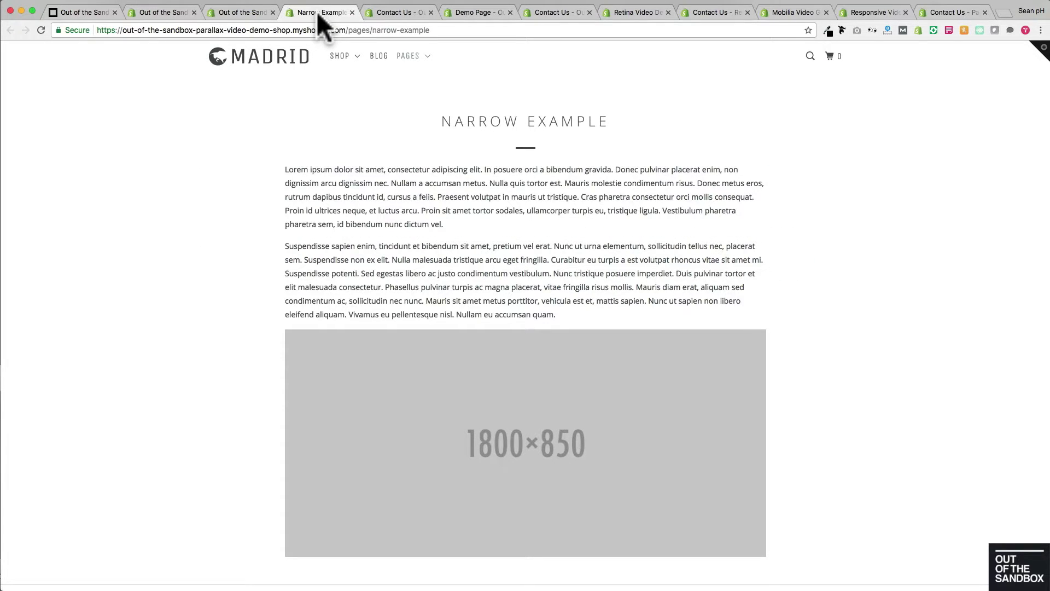
left_click(471, 17)
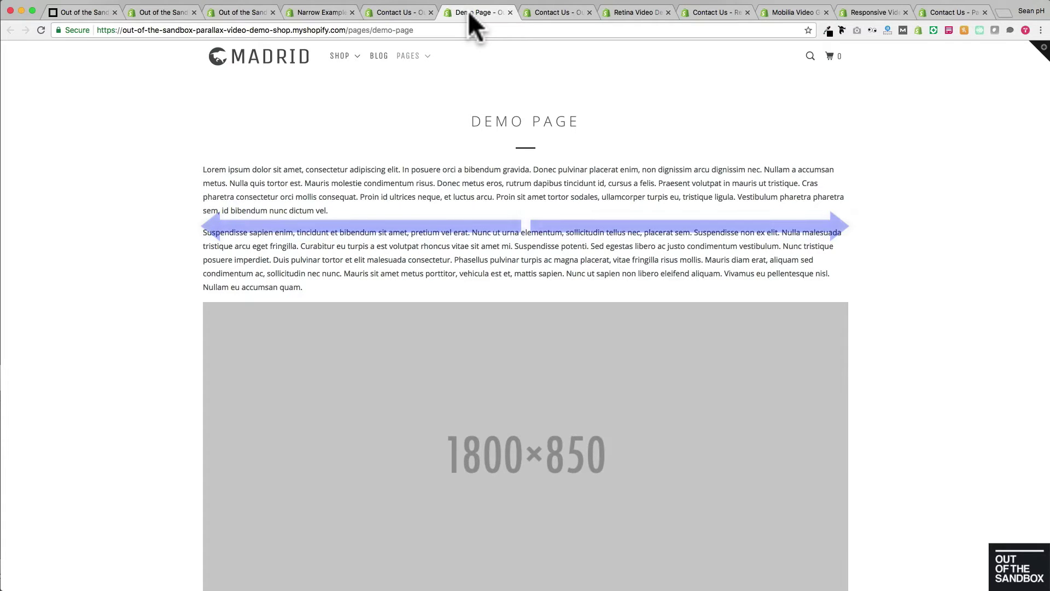
left_click(315, 12)
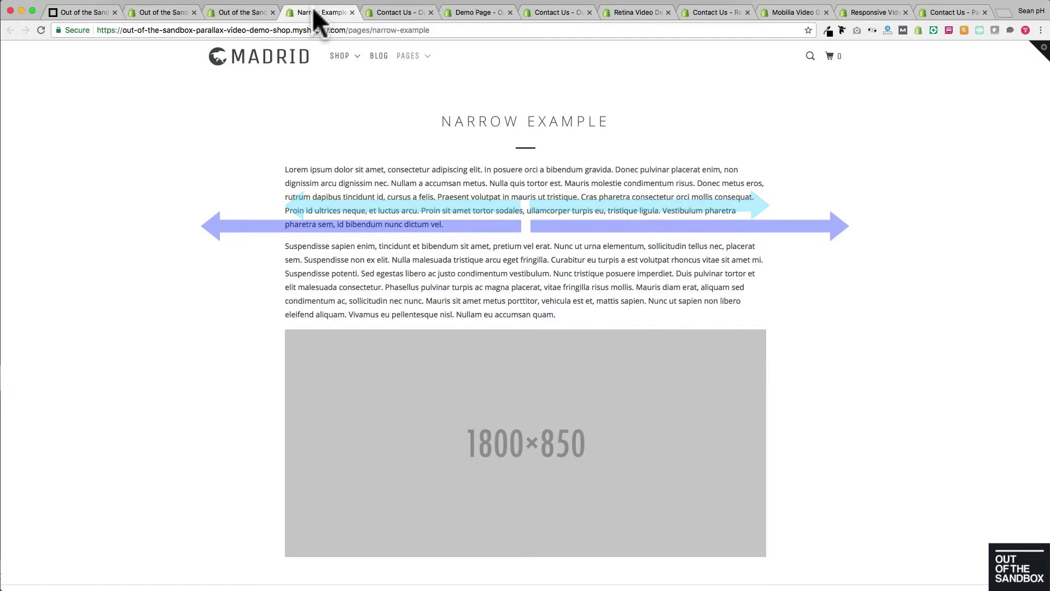
Open the Wide Example page from the Pages list and view it on the storefront.
left_click(241, 13)
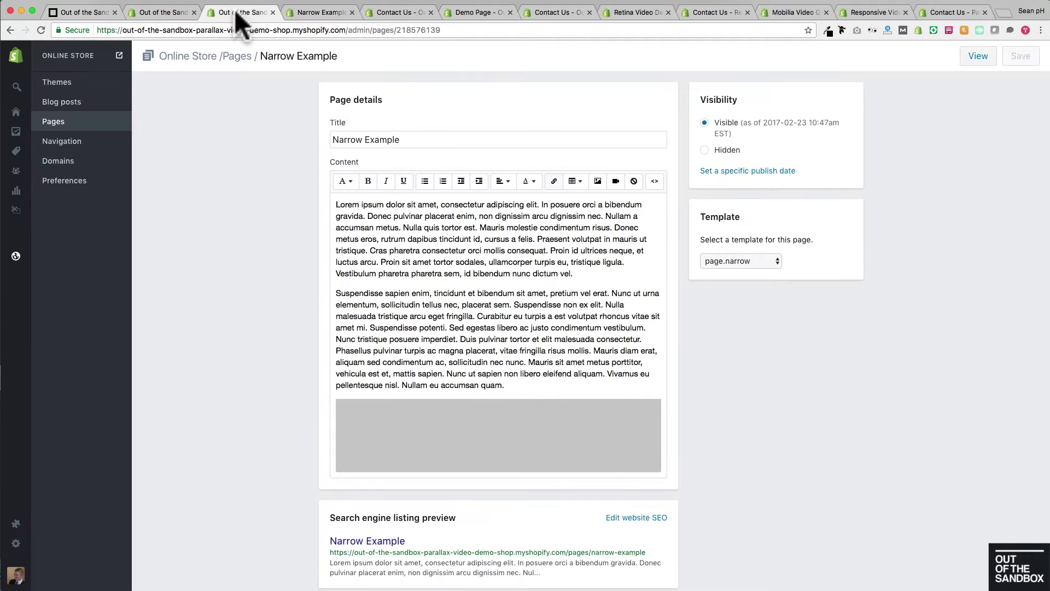
left_click(65, 121)
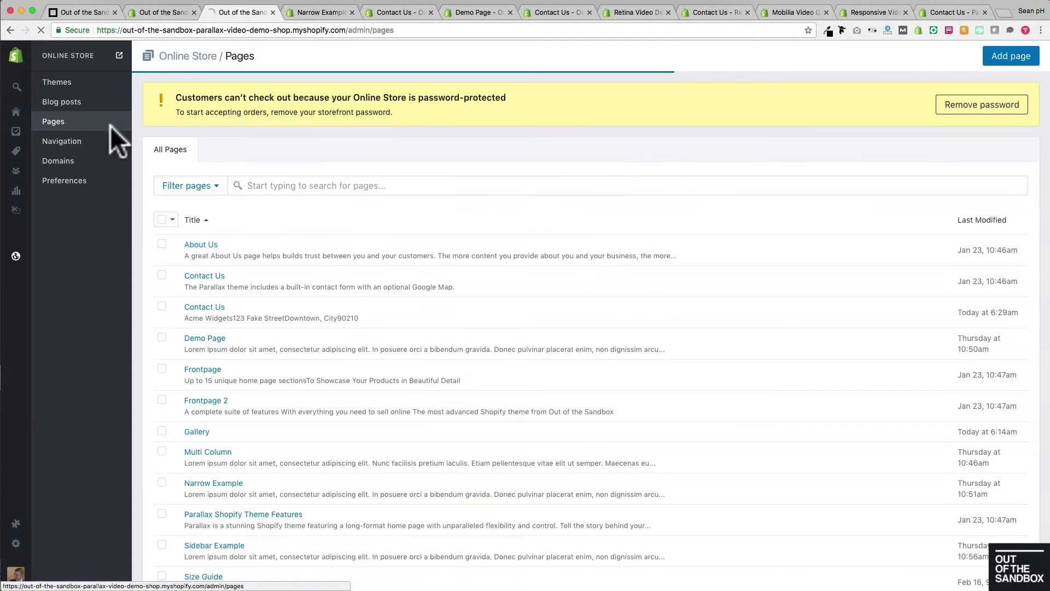
scroll(389, 196, "down", 3)
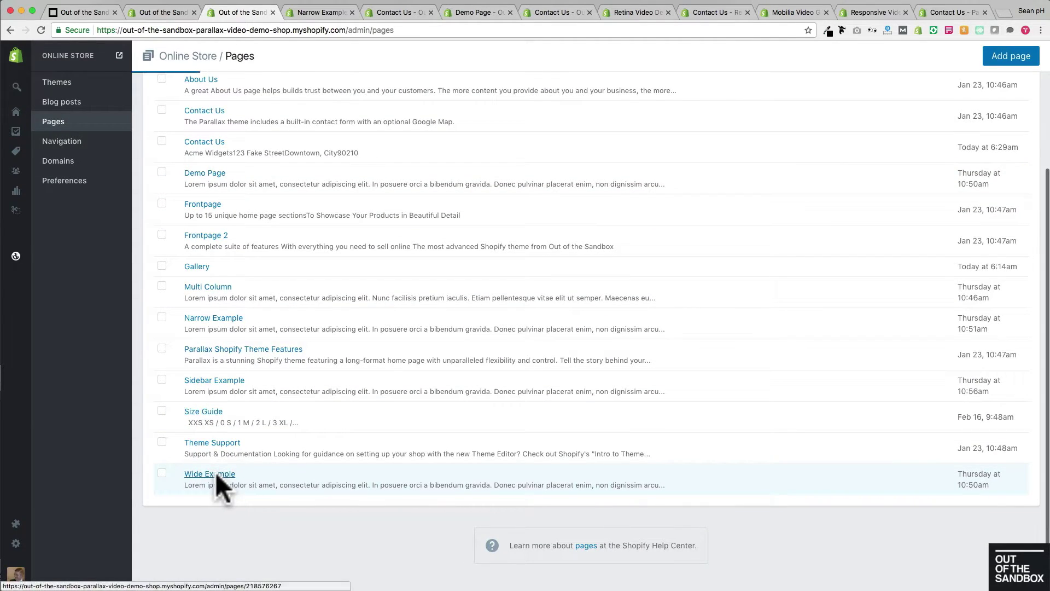
left_click(216, 474)
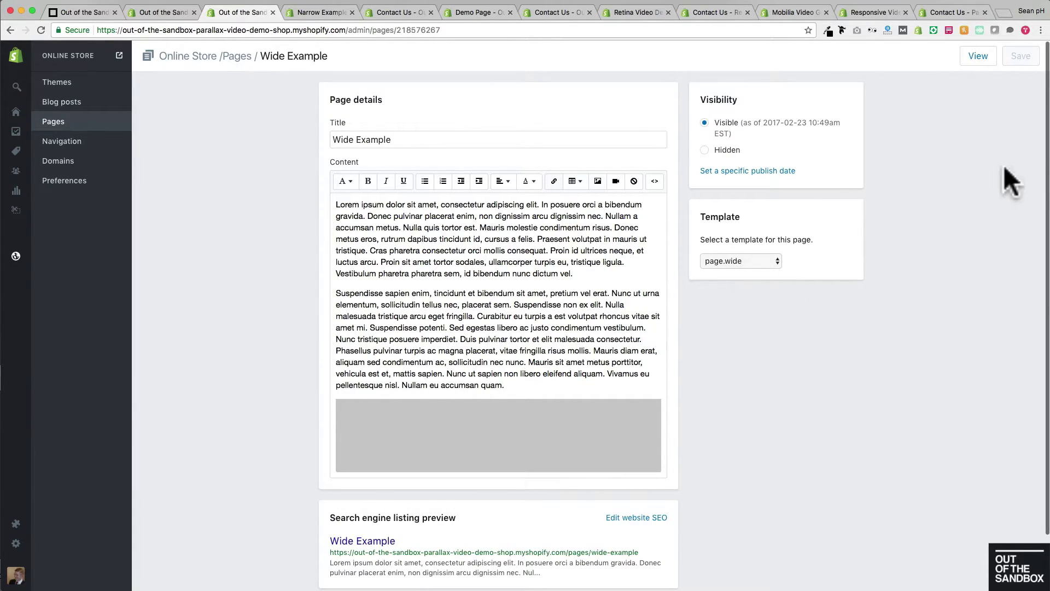
left_click(976, 59)
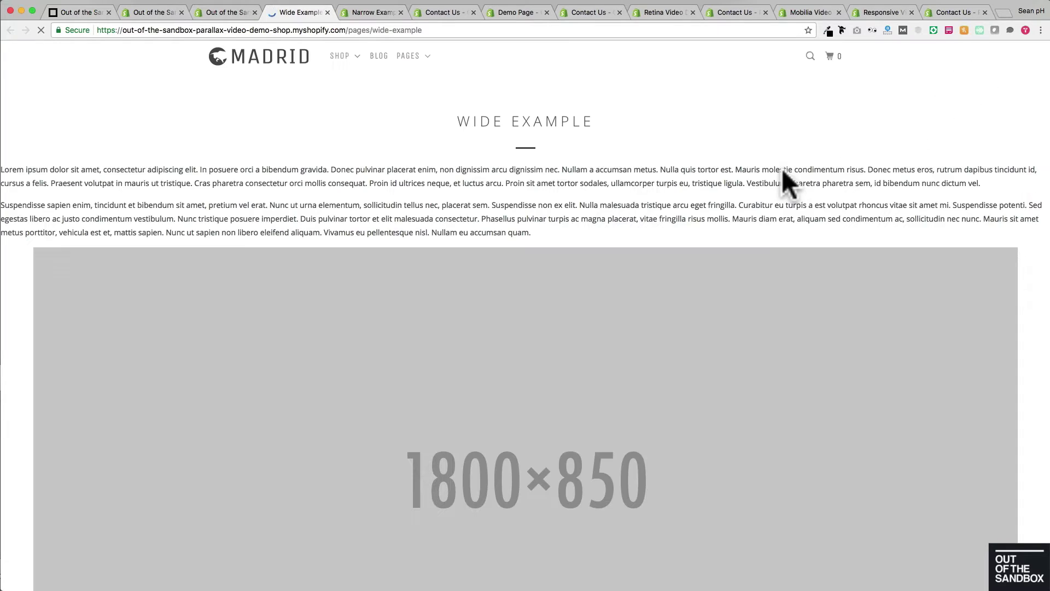
Scroll through the Wide Example storefront page to inspect its full-width text and 1800×850 placeholder.
scroll(338, 156, "down", 2)
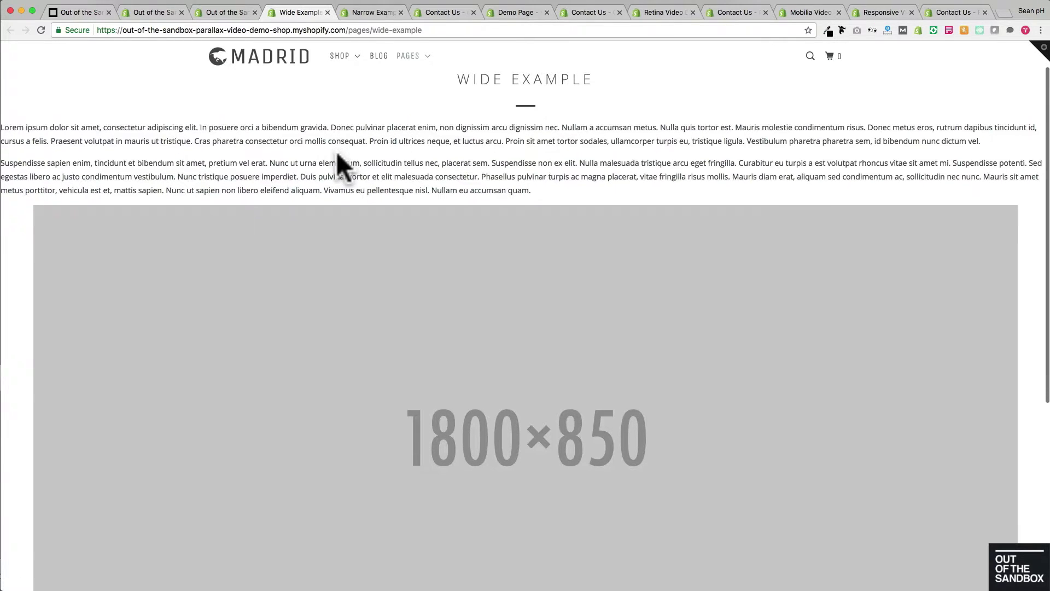
scroll(337, 152, "down", 3)
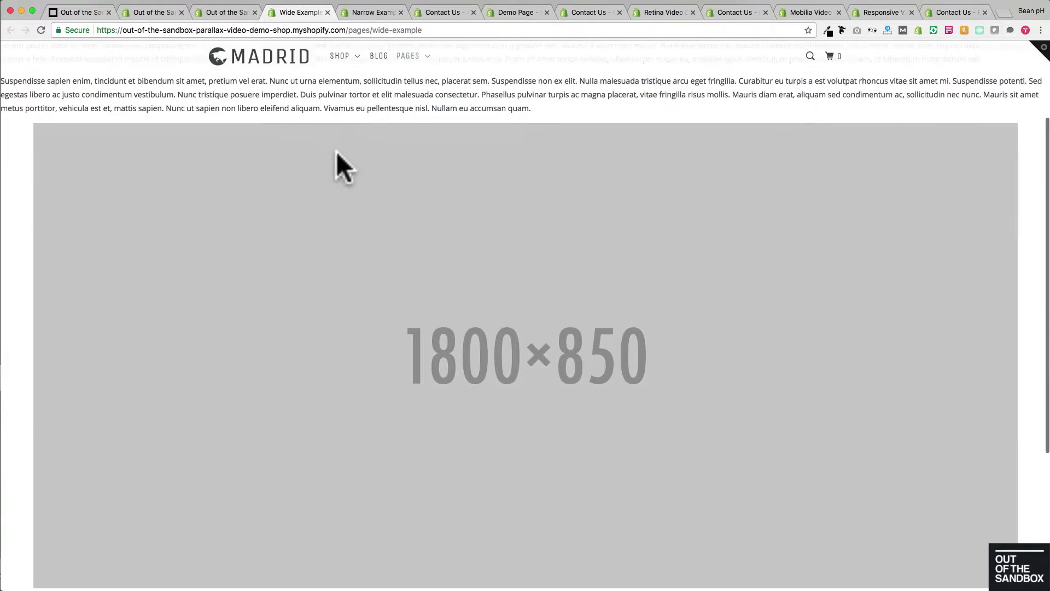
scroll(336, 153, "up", 5)
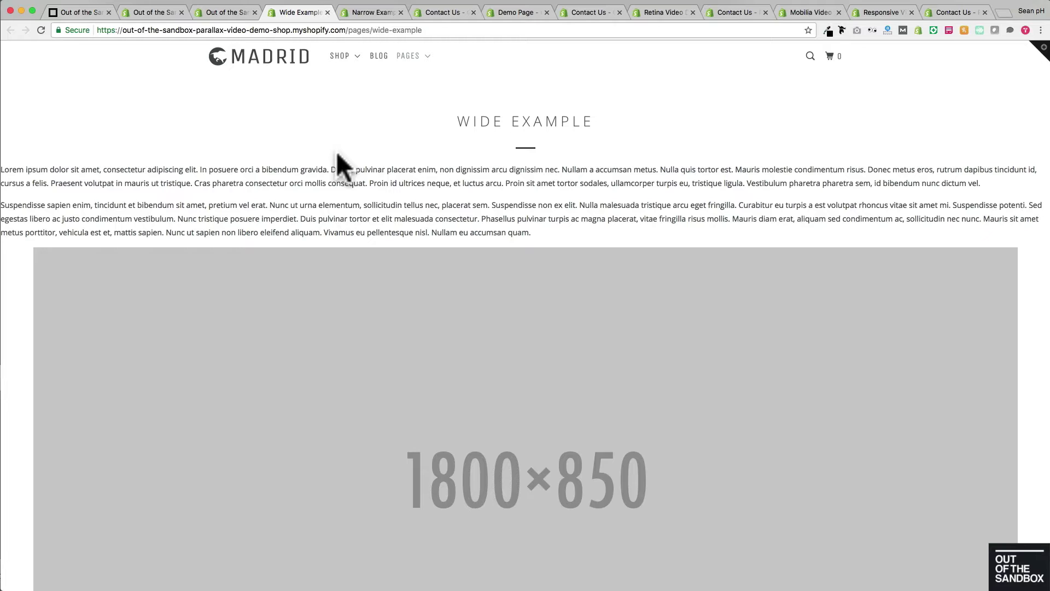
scroll(337, 152, "down", 3)
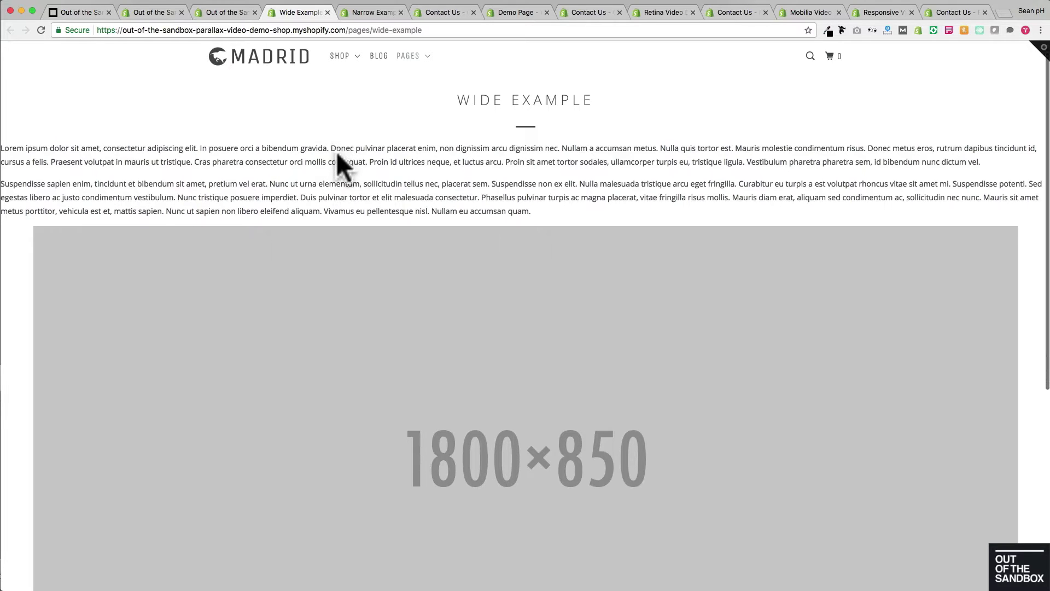
scroll(336, 152, "down", 2)
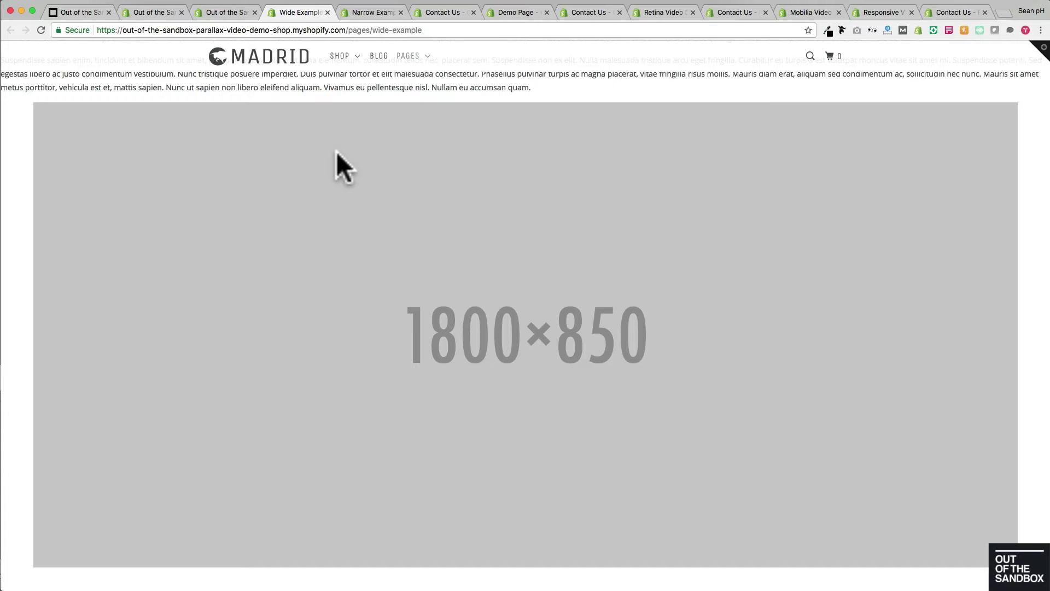
scroll(336, 153, "up", 4)
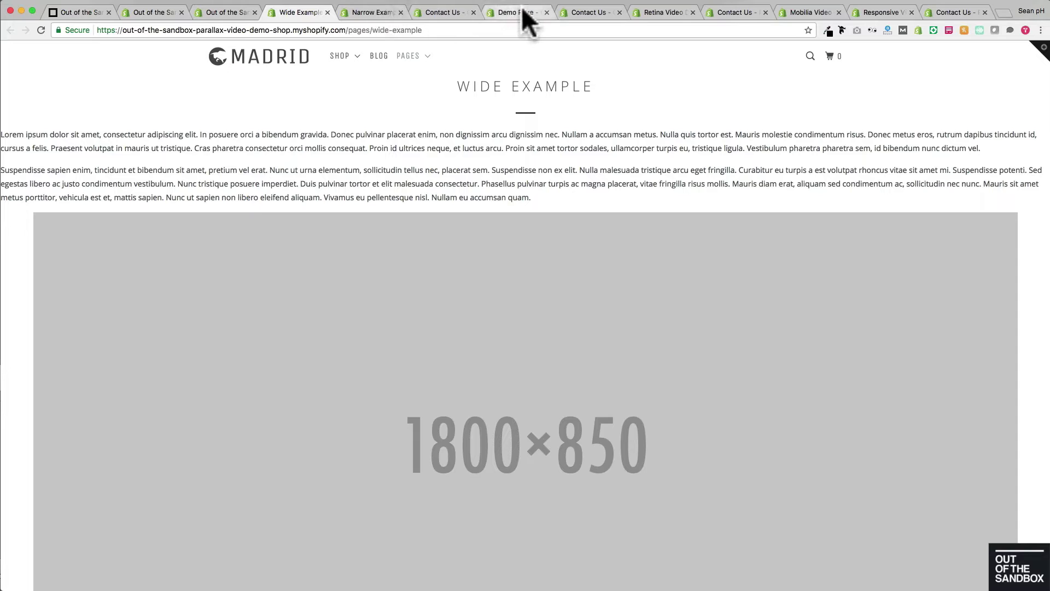
Reorder the tabs and compare Wide Example against the Narrow Example and Demo Page layouts.
left_click_drag(520, 7, 378, 8)
left_click(357, 9)
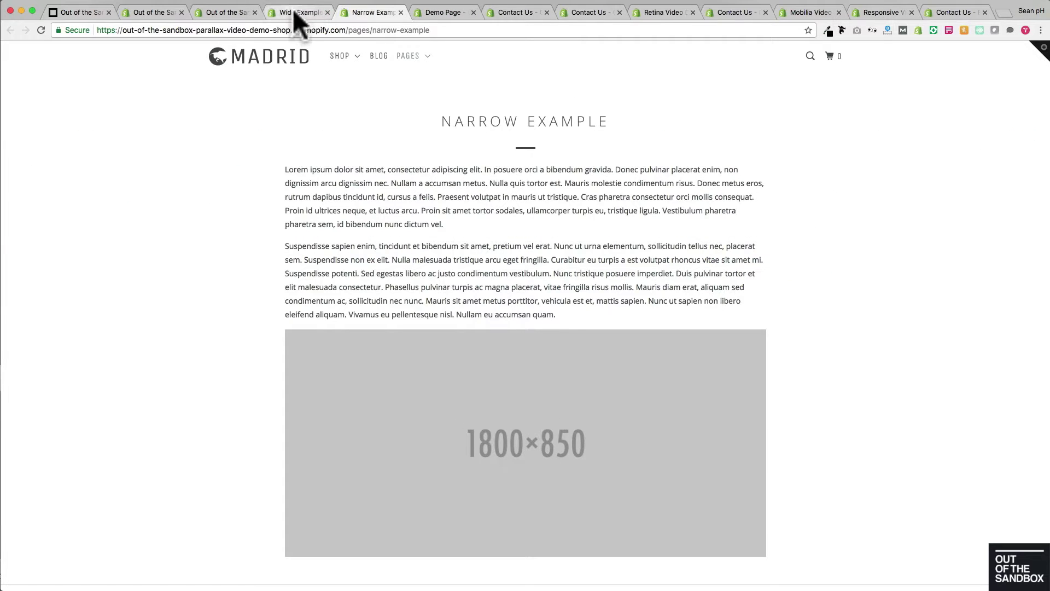
left_click(296, 10)
left_click(374, 8)
left_click(437, 9)
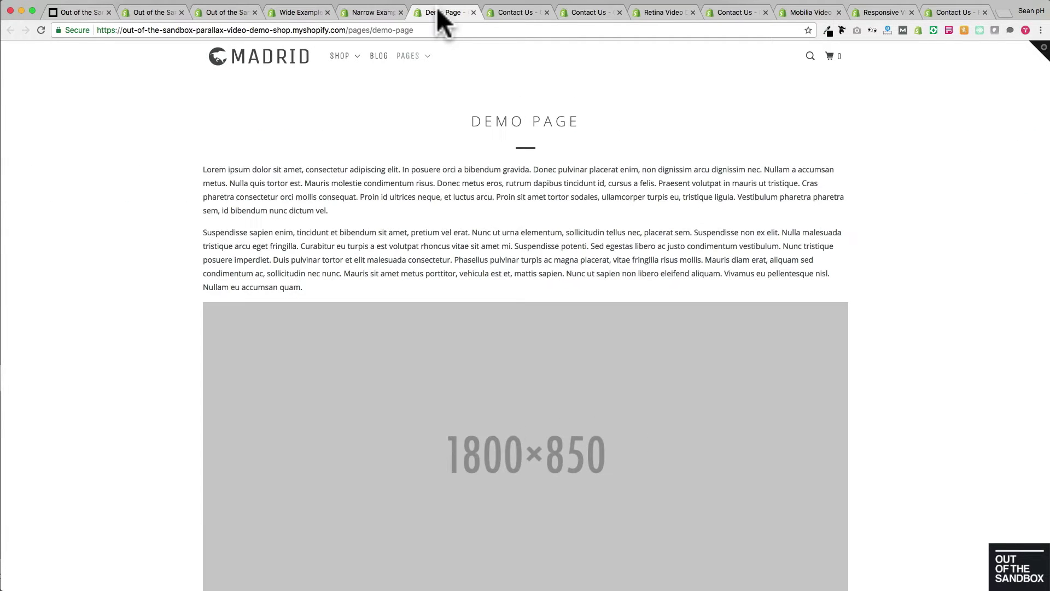
left_click(363, 12)
left_click(301, 11)
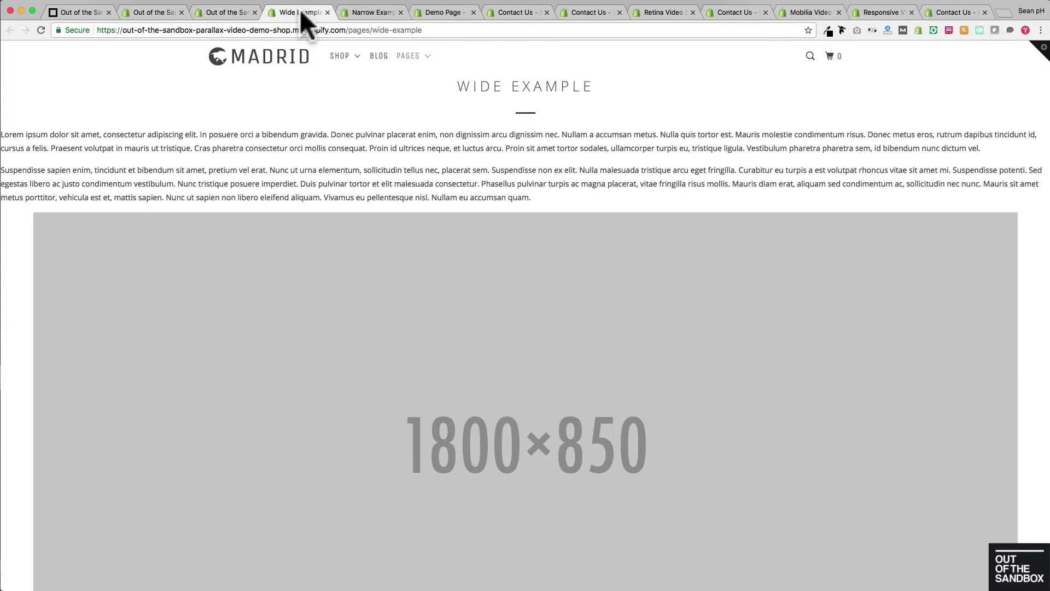
Open the Multi Column page in the editor and check its template setting, page.
left_click(228, 8)
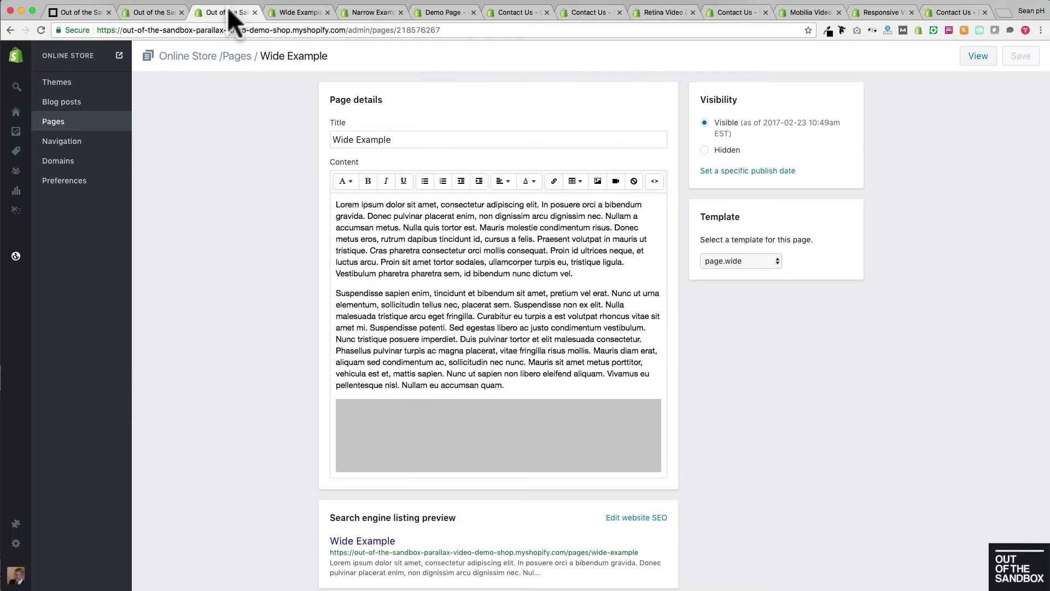
left_click(73, 120)
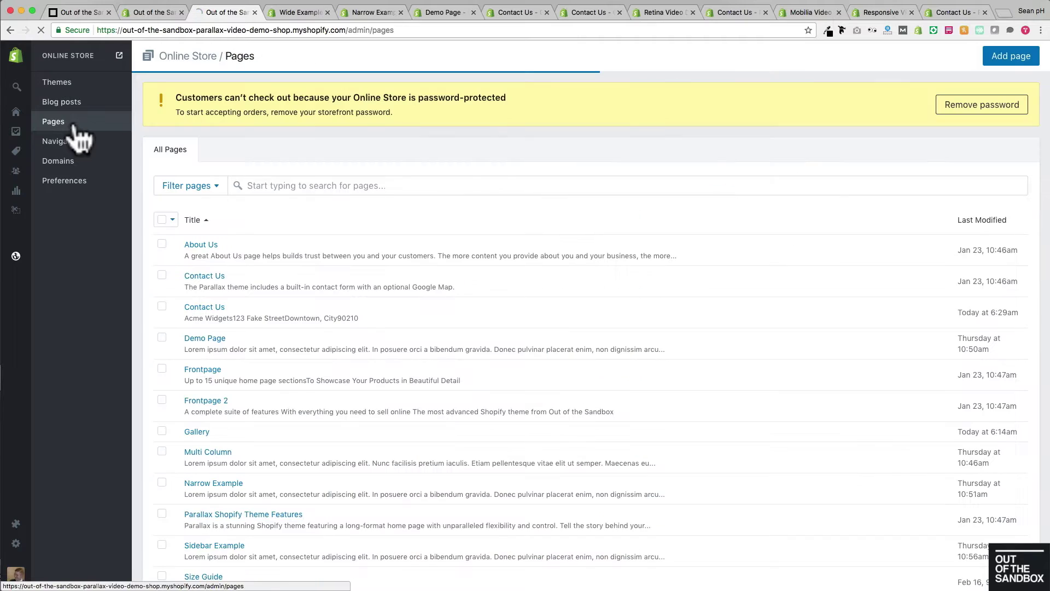
scroll(330, 281, "down", 2)
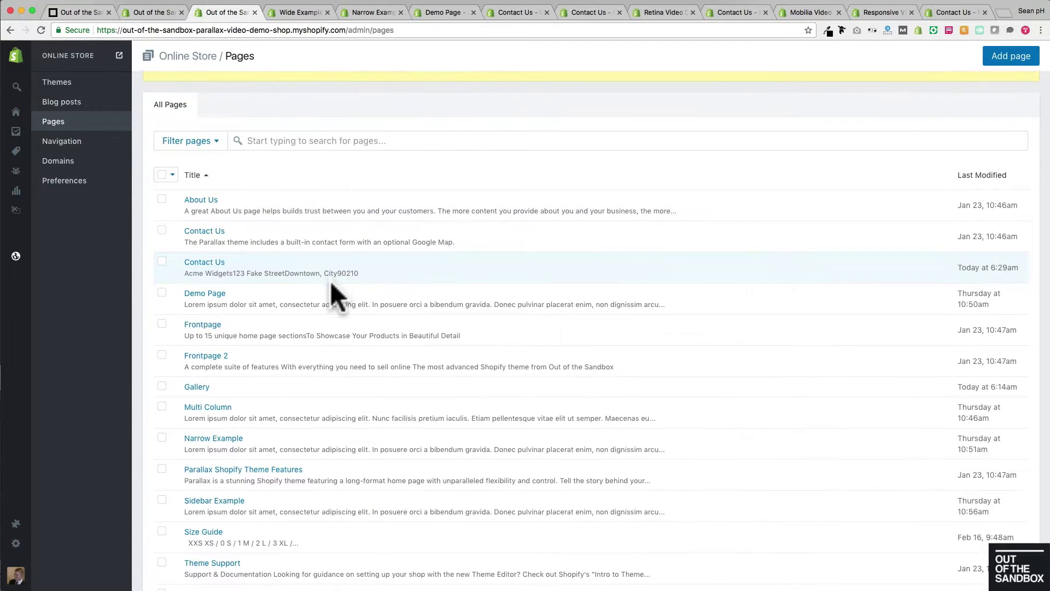
scroll(330, 281, "down", 3)
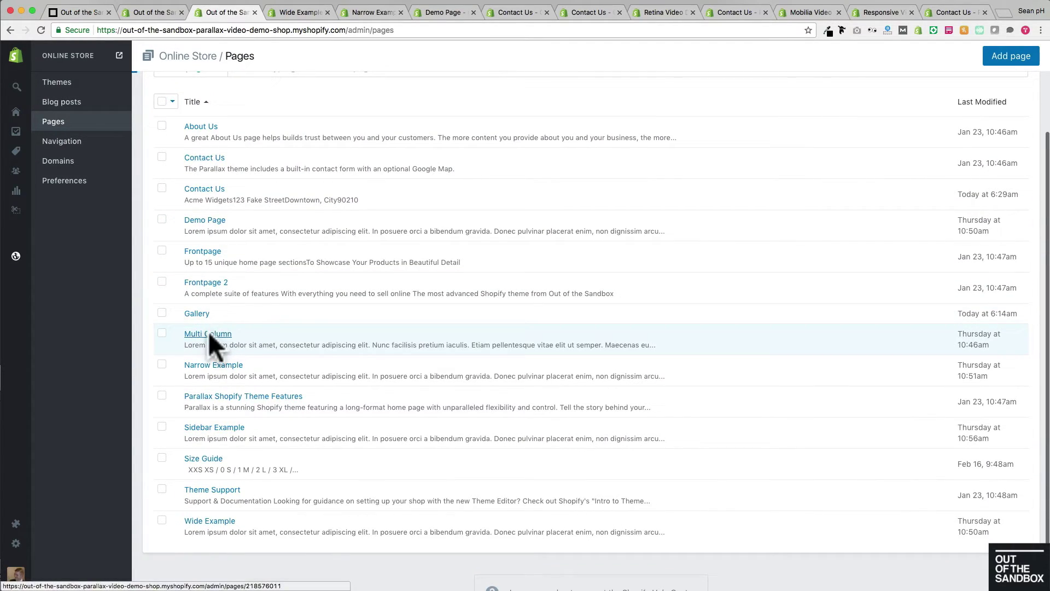
left_click(209, 334)
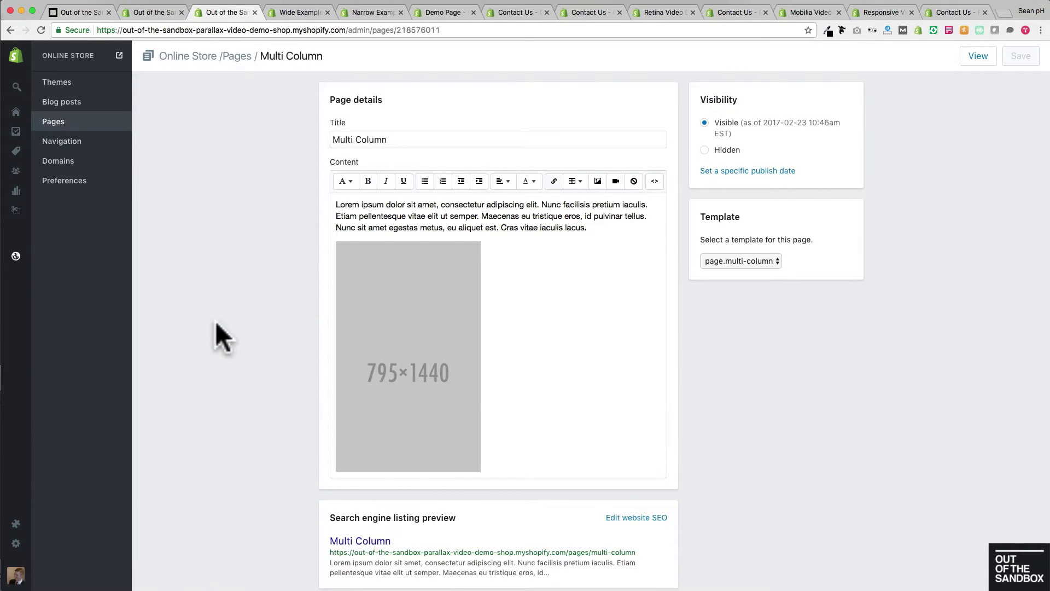
scroll(558, 228, "down", 1)
scroll(558, 228, "down", 5)
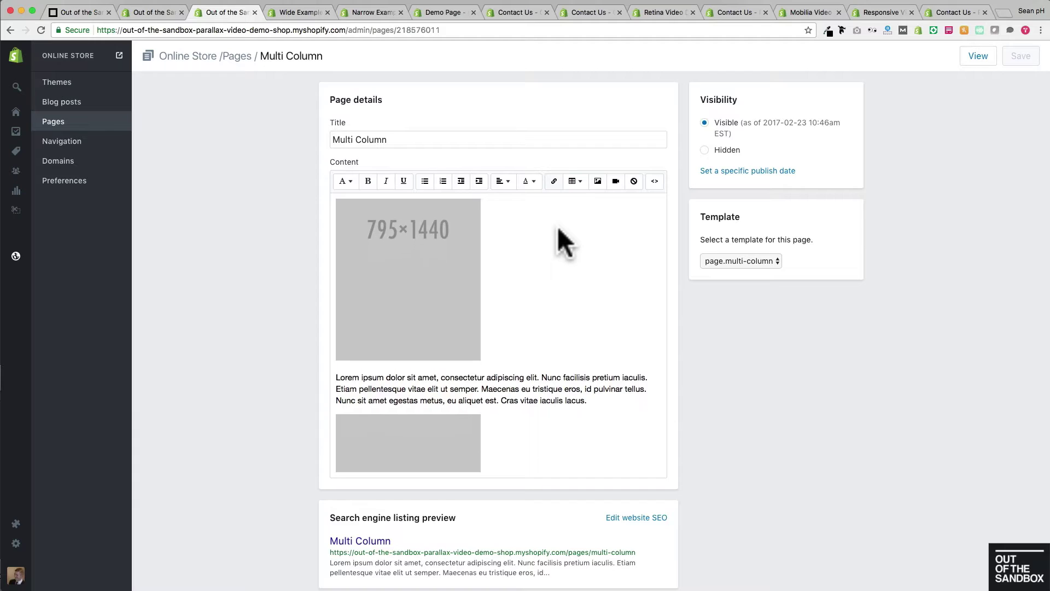
scroll(558, 228, "down", 4)
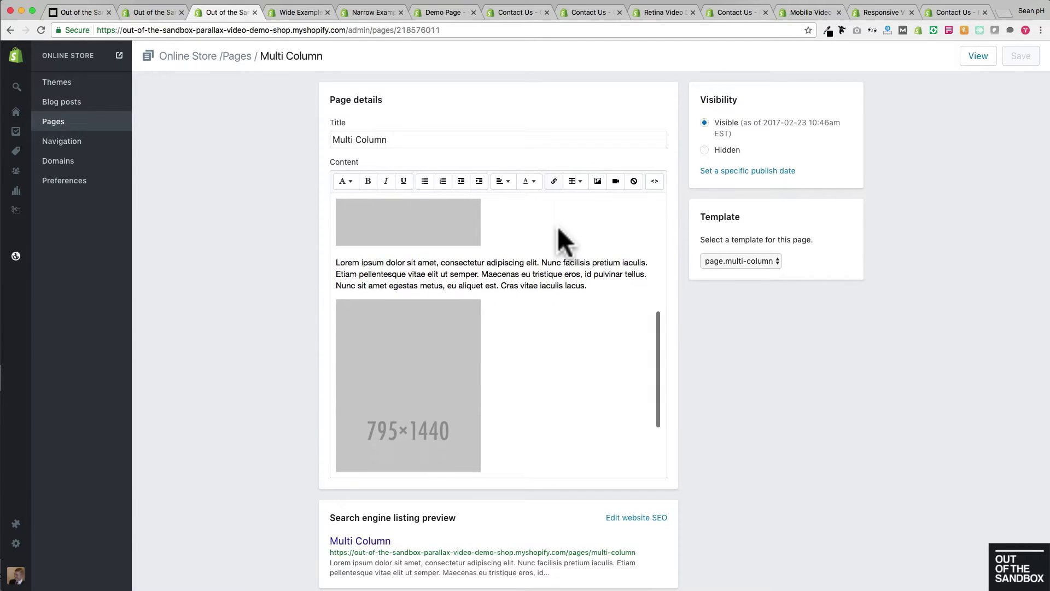
scroll(558, 228, "down", 2)
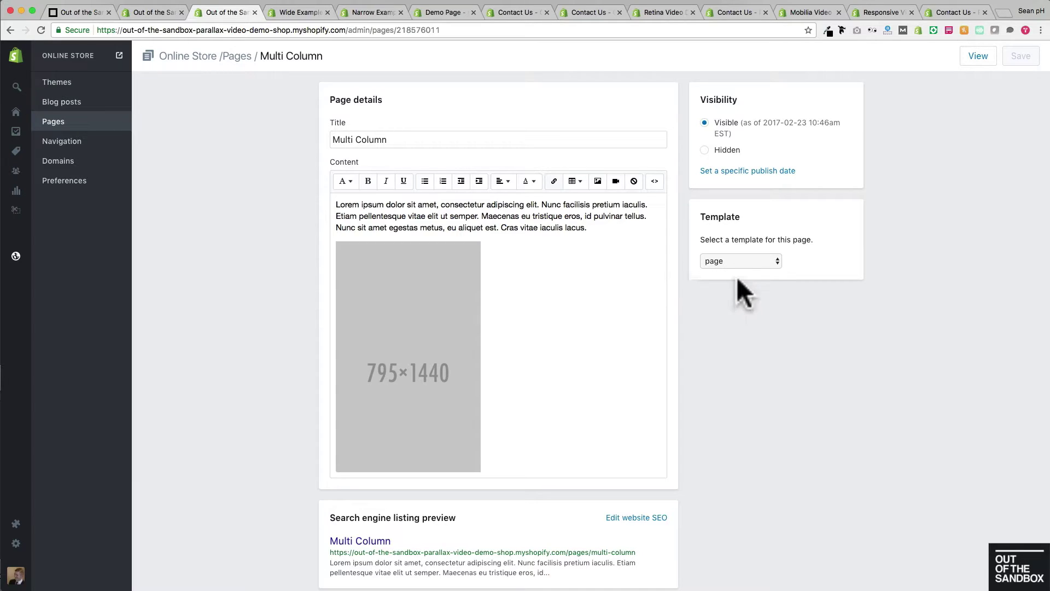
Preview the Multi Column page live, its text and 795×1440 placeholders stacked in one column.
left_click(978, 56)
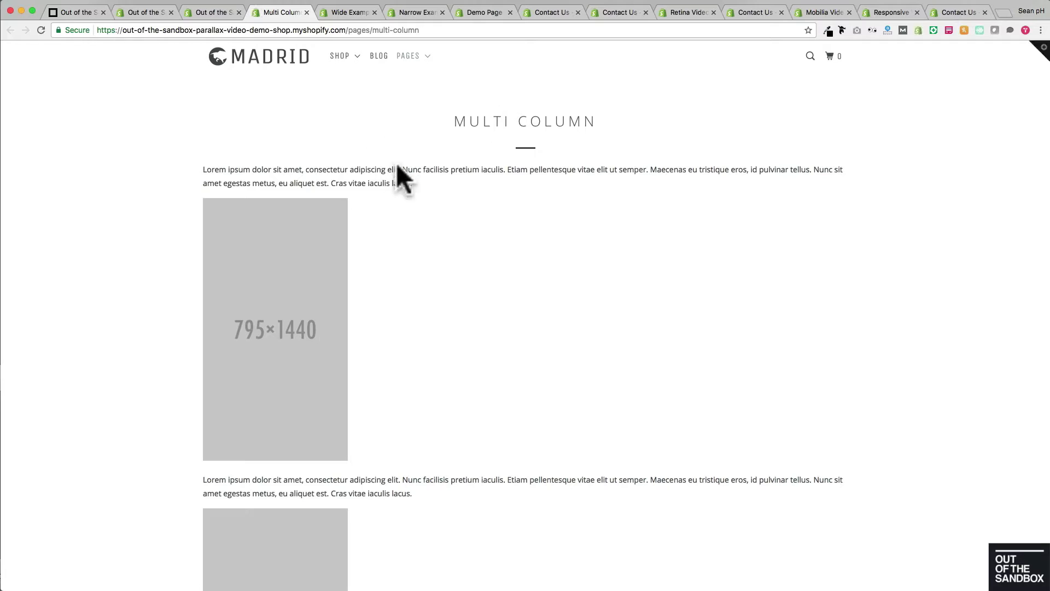
scroll(514, 194, "down", 5)
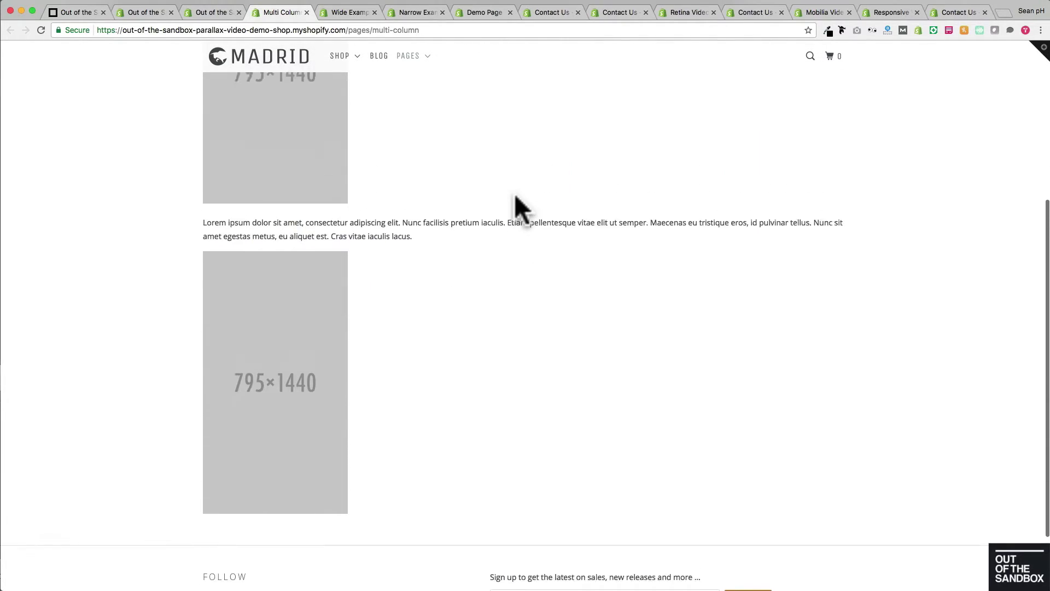
scroll(515, 195, "up", 5)
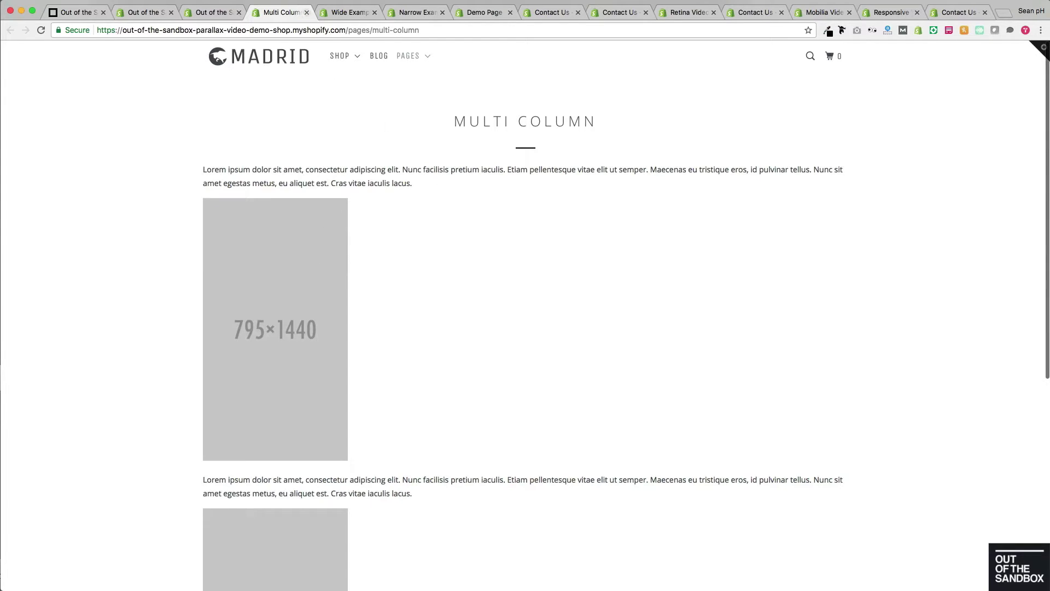
left_click(215, 11)
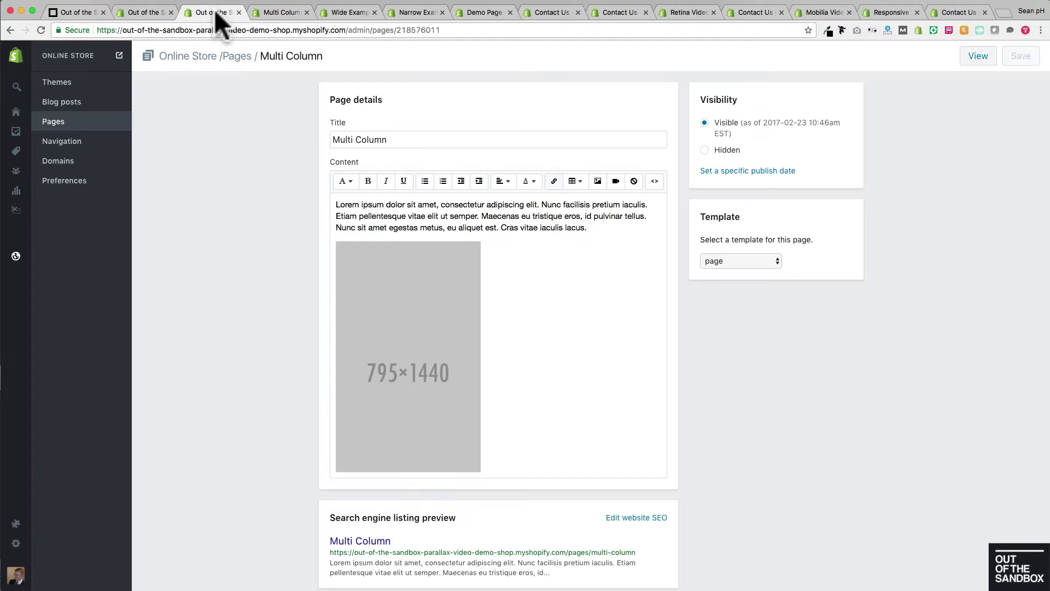
Change the Multi Column page's template from page to page.multi-column.
left_click(731, 261)
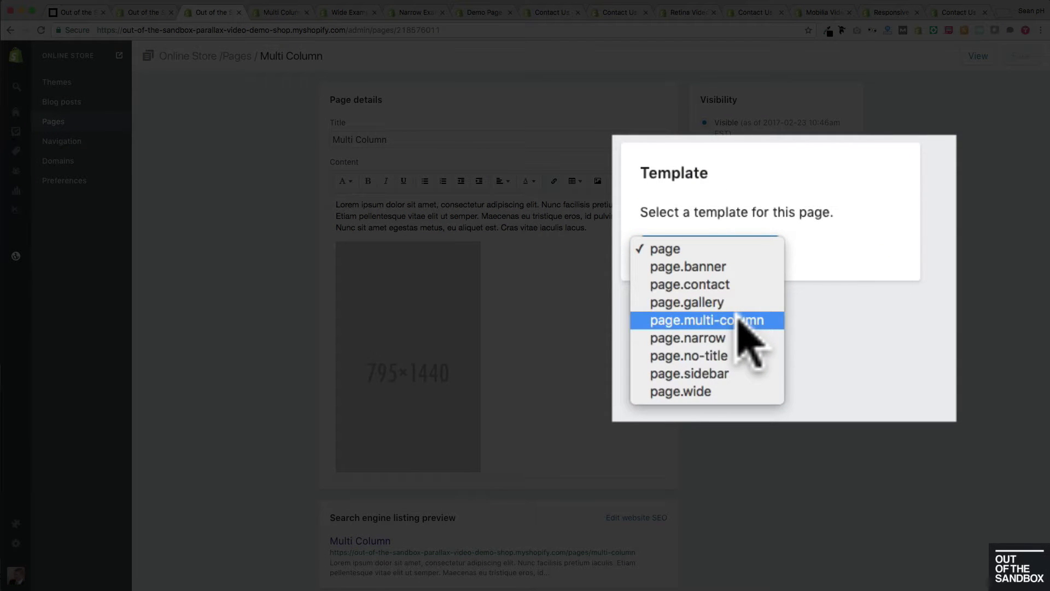
left_click(738, 320)
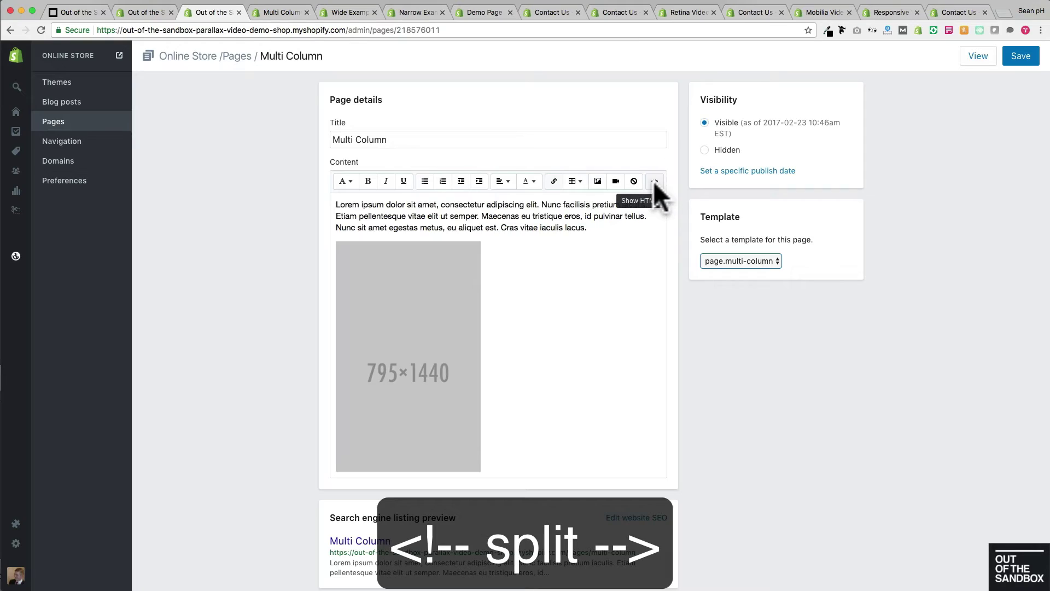
In the HTML view, add blank lines after the first paragraph, first image and second paragraph.
left_click(655, 181)
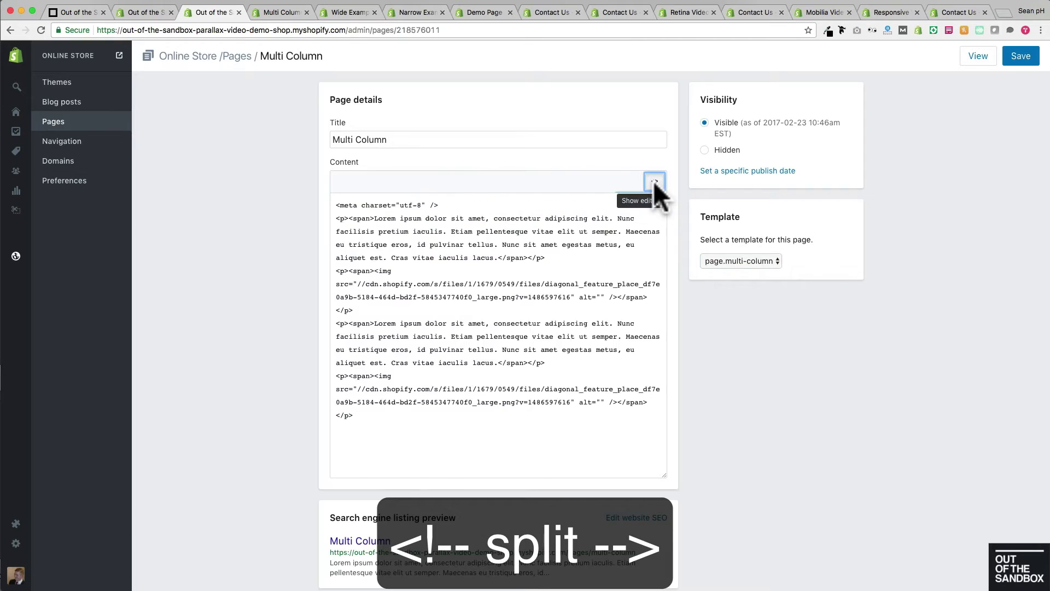
left_click(554, 257)
key("Return")
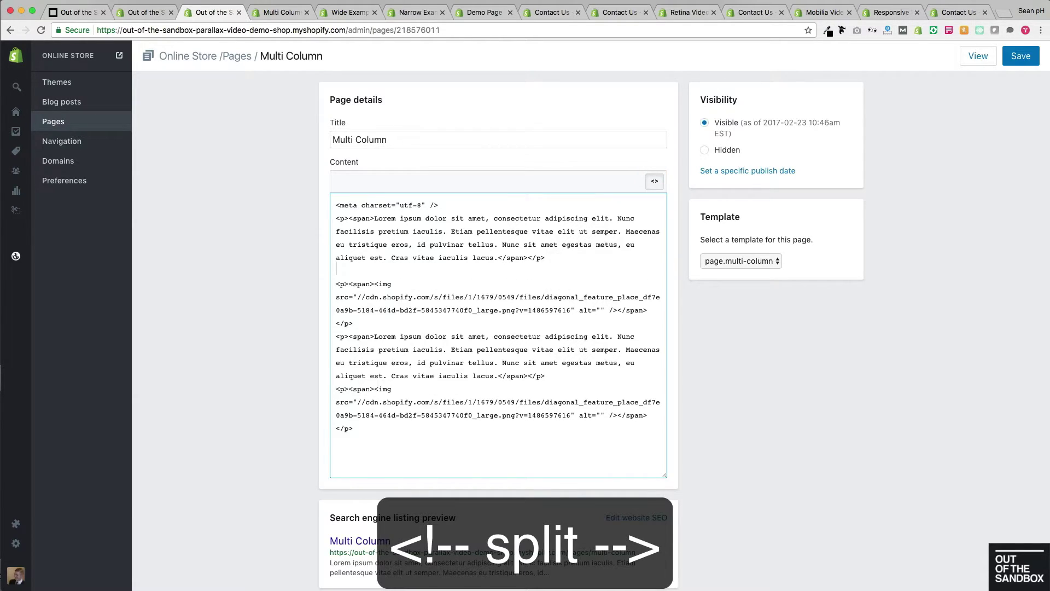
left_click(370, 323)
key("Return")
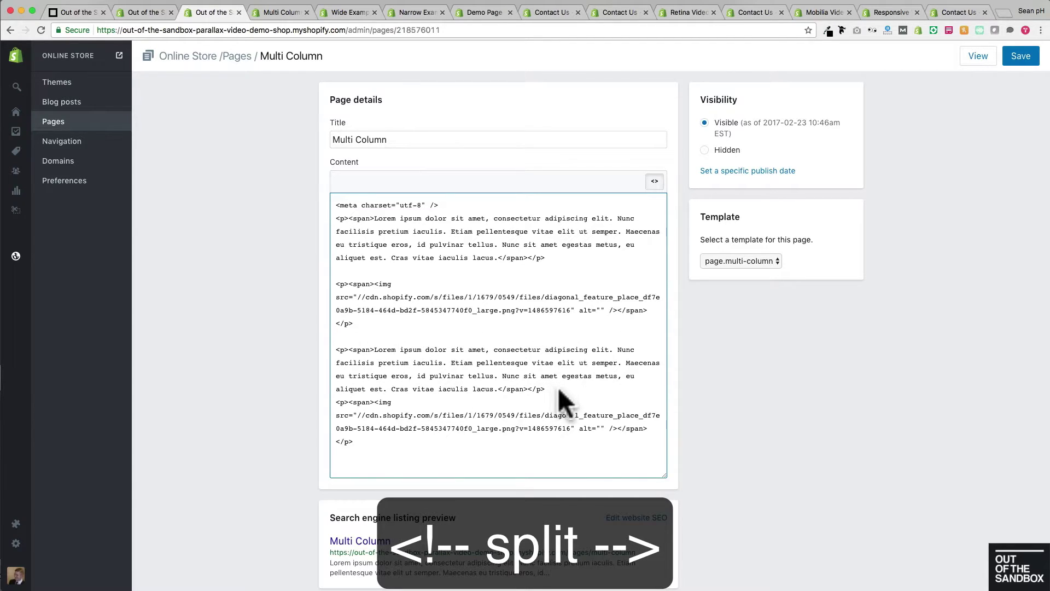
left_click(558, 388)
key("Return")
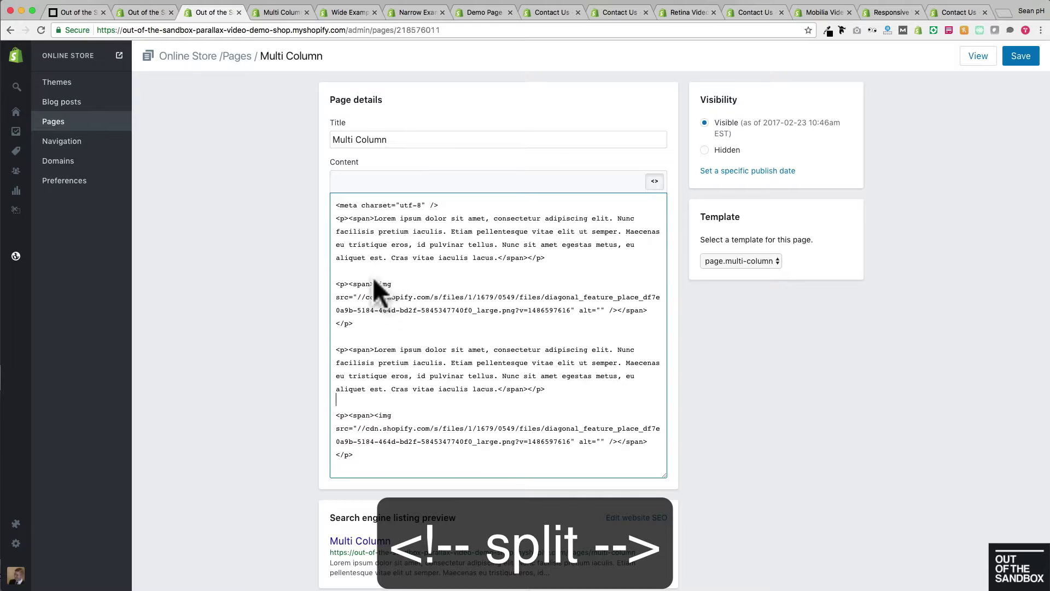
Insert three <!-- split --> markers between the paragraphs and images, then save the page.
left_click(360, 270)
type("<!-- split -->")
left_click_drag(398, 270, 336, 271)
key("ctrl+c")
left_click(354, 336)
key("ctrl+v")
left_click(359, 402)
key("ctrl+v")
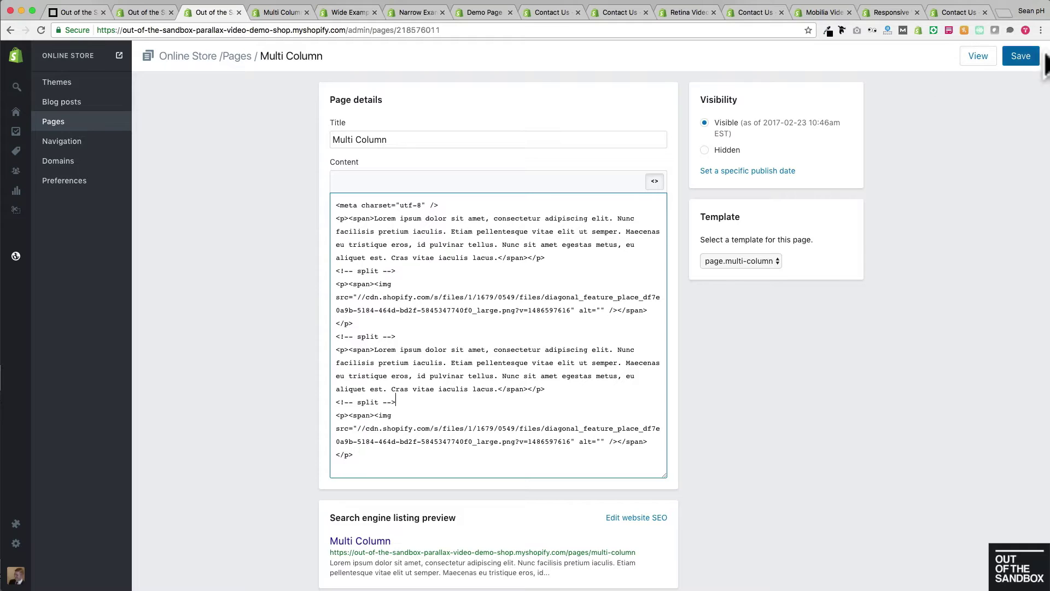
left_click(1021, 56)
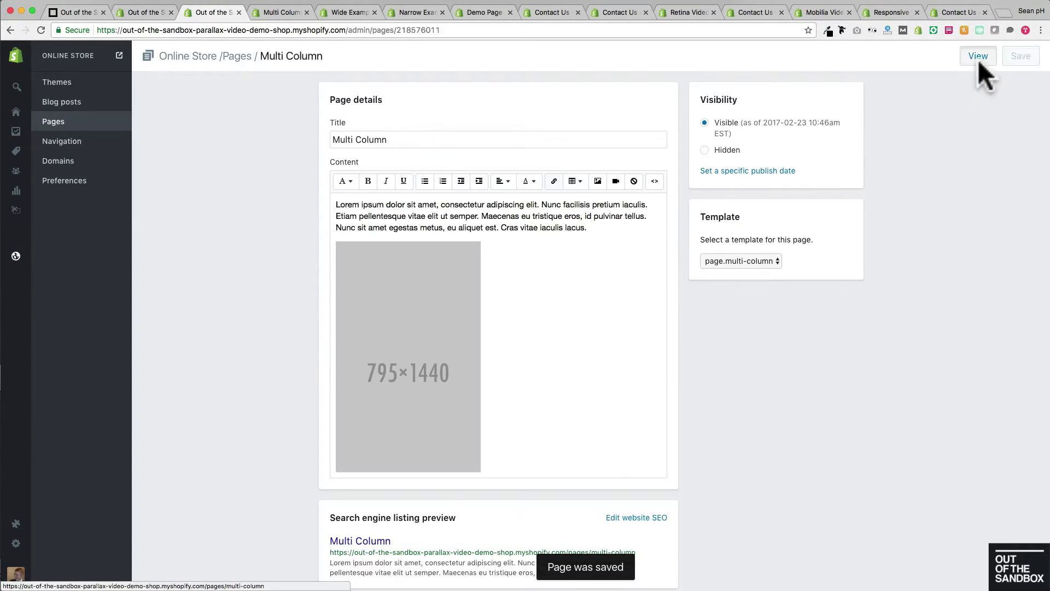
View the saved Multi Column page live in four side-by-side columns, then return to the admin Pages list.
left_click(978, 57)
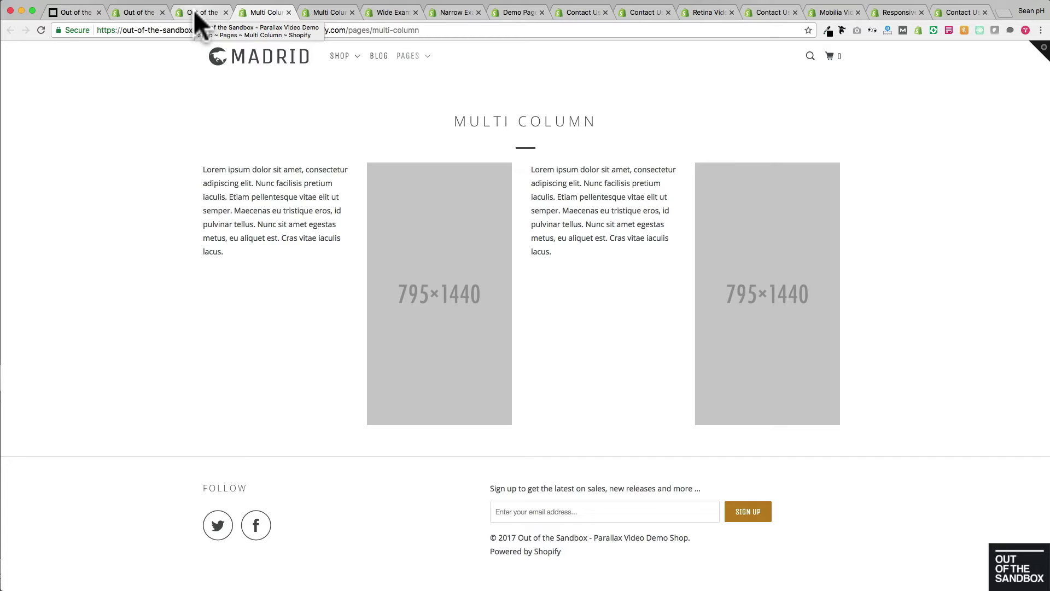
left_click(194, 10)
scroll(215, 218, "down", 1)
scroll(214, 219, "up", 1)
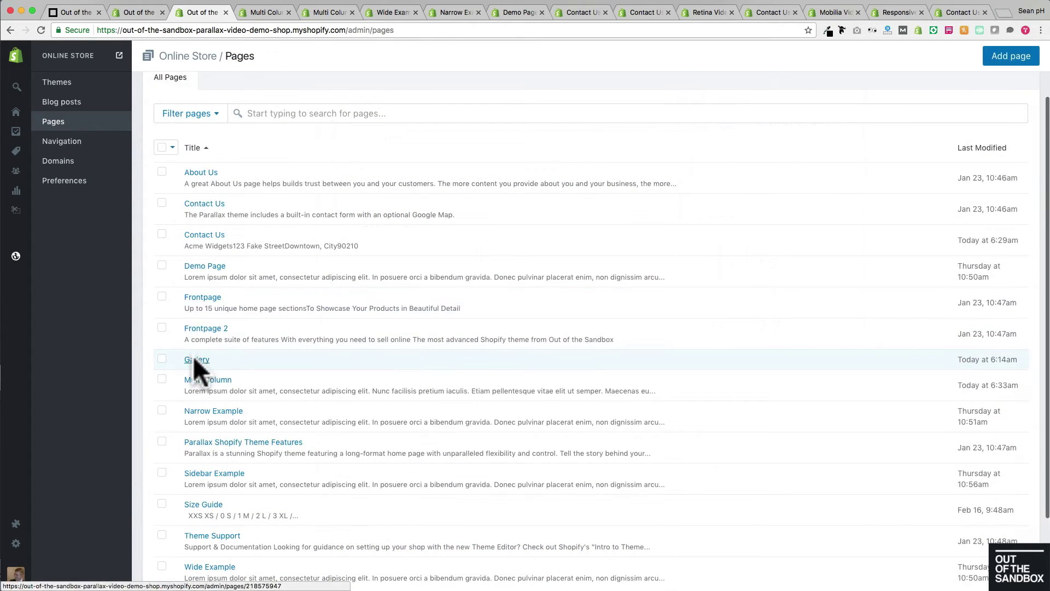
left_click(199, 359)
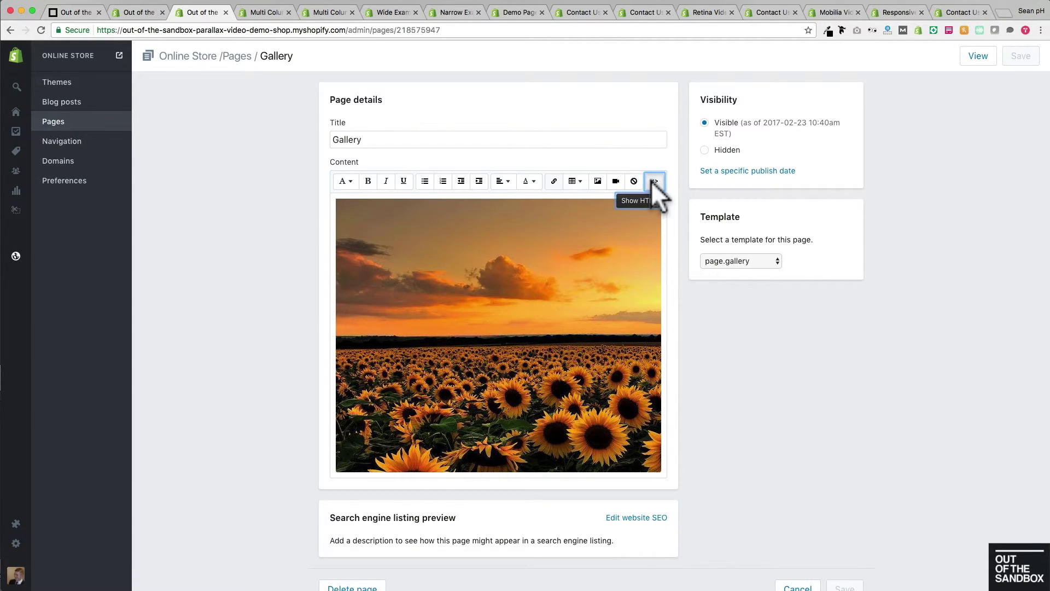
left_click(654, 182)
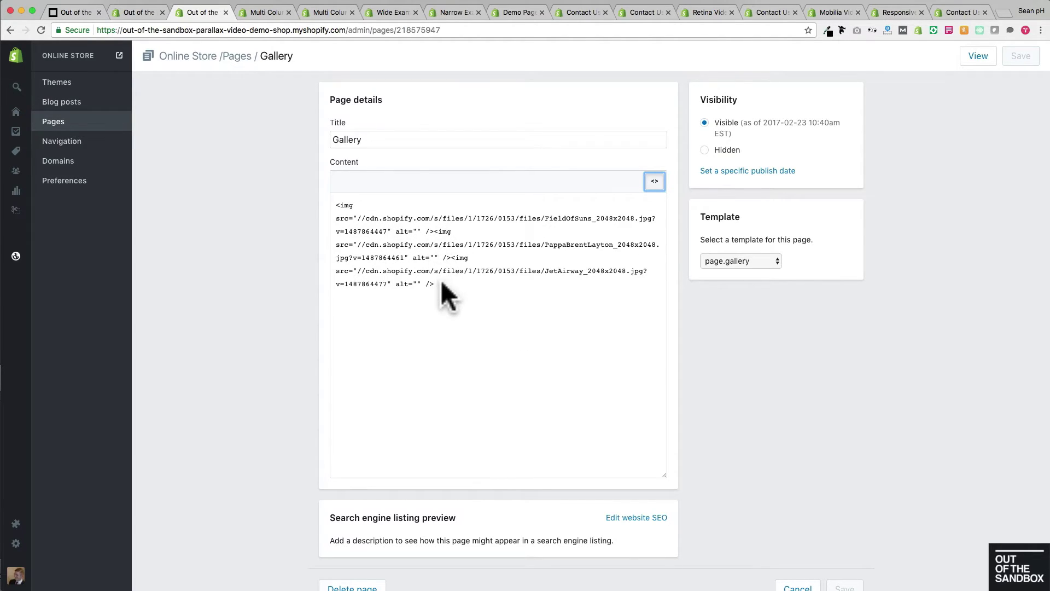
left_click(654, 181)
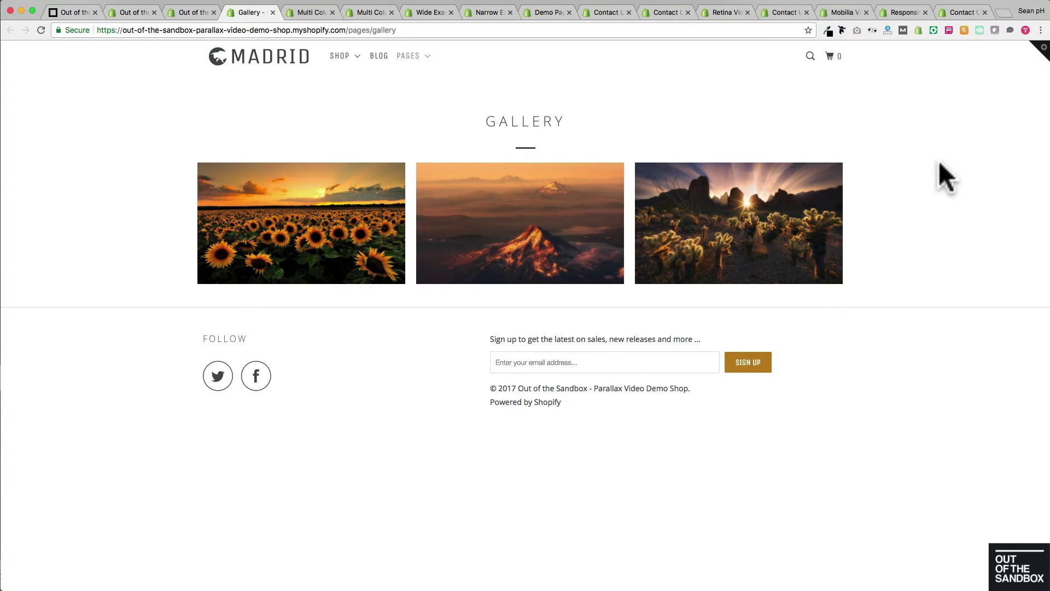
left_click(273, 197)
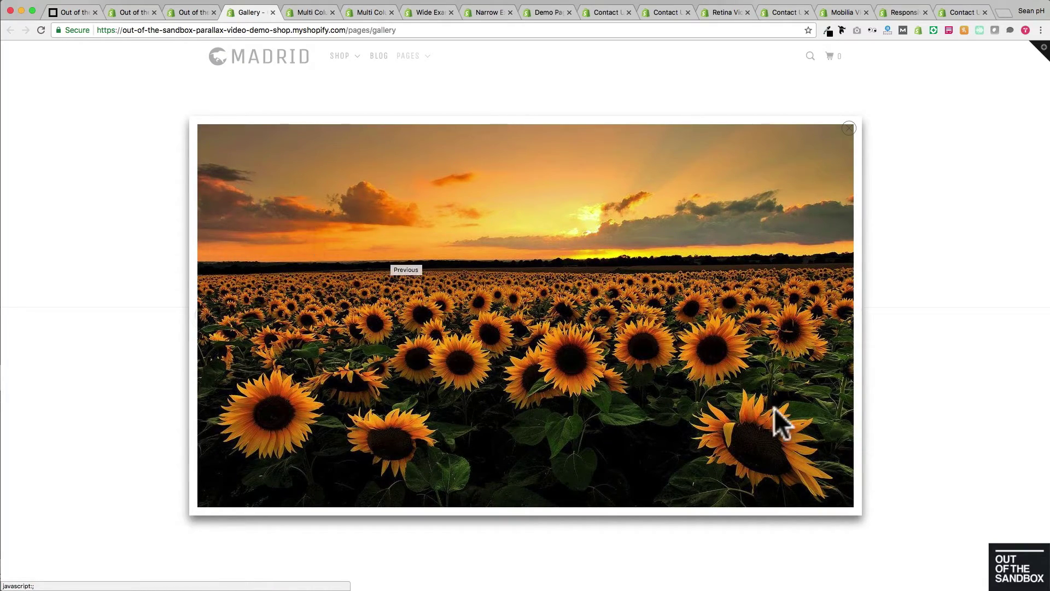
left_click(827, 330)
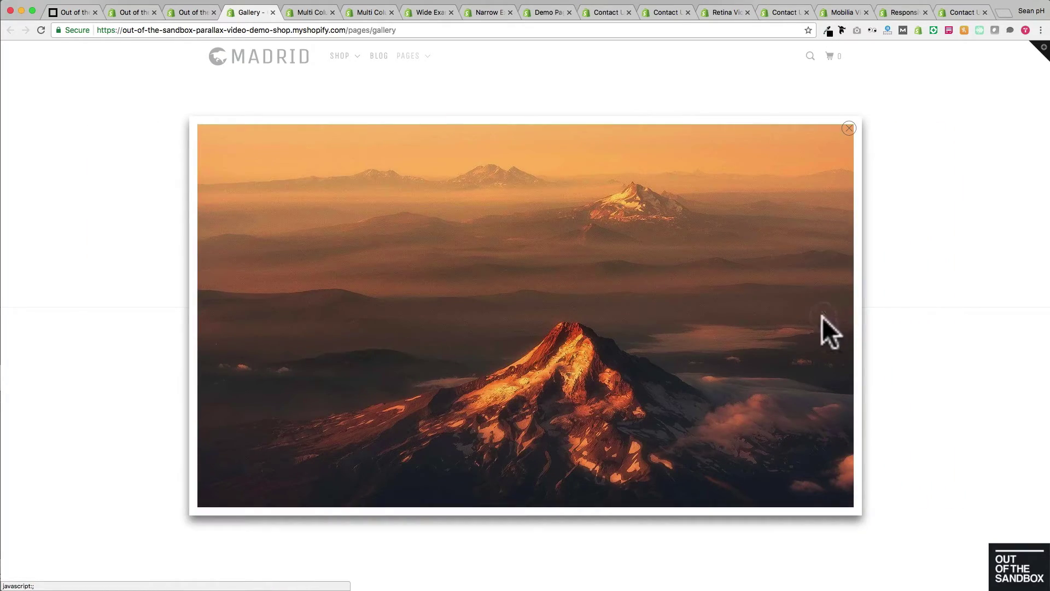
left_click(828, 329)
left_click(828, 331)
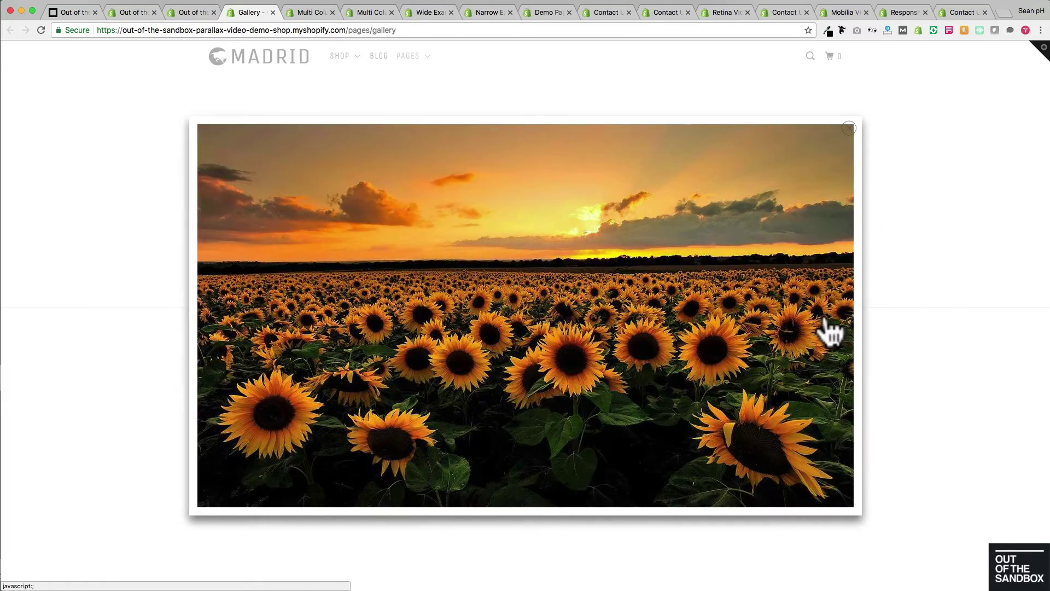
left_click(842, 127)
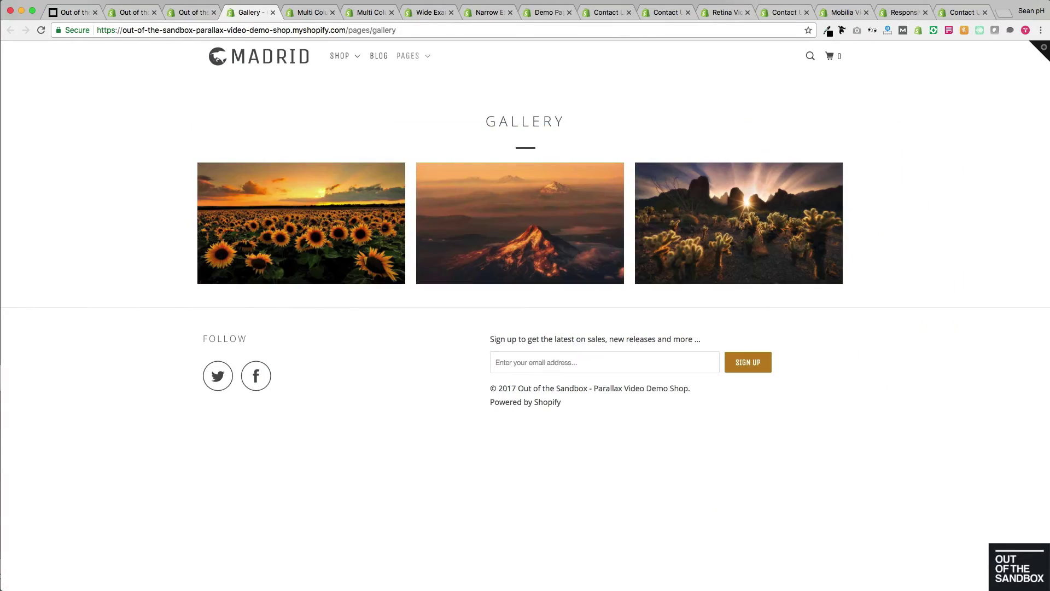
left_click(187, 11)
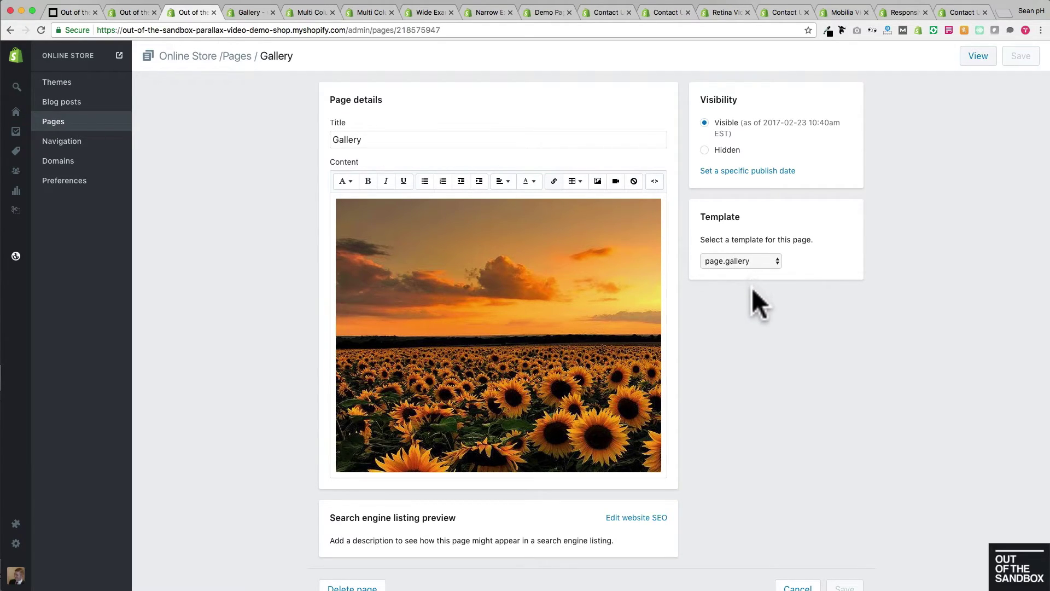
Append a <!-- split --> line and <p>Hello World!</p> after the Gallery images in HTML, then save.
left_click(654, 181)
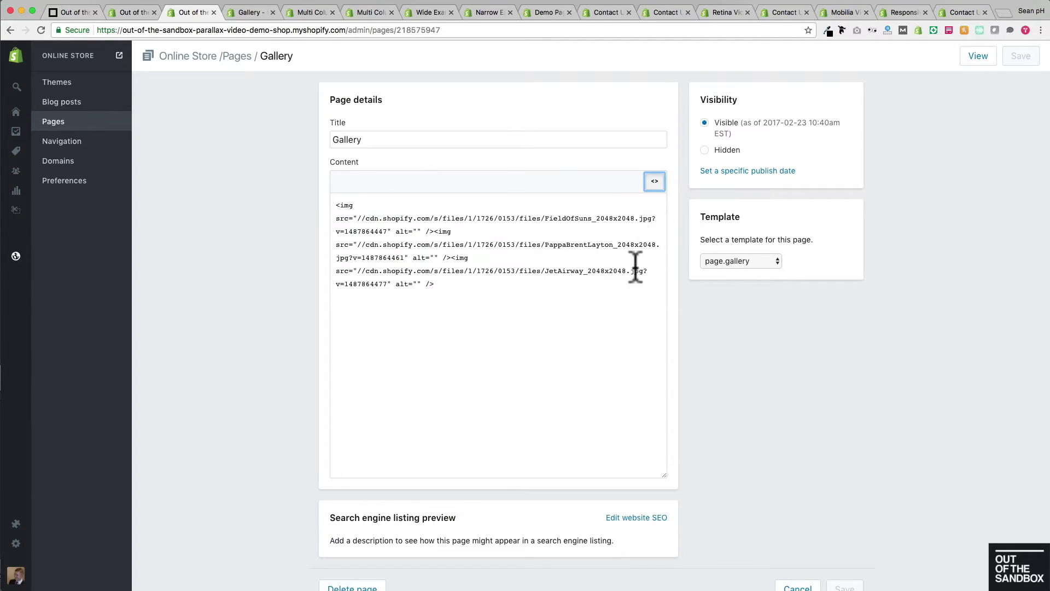
left_click(485, 339)
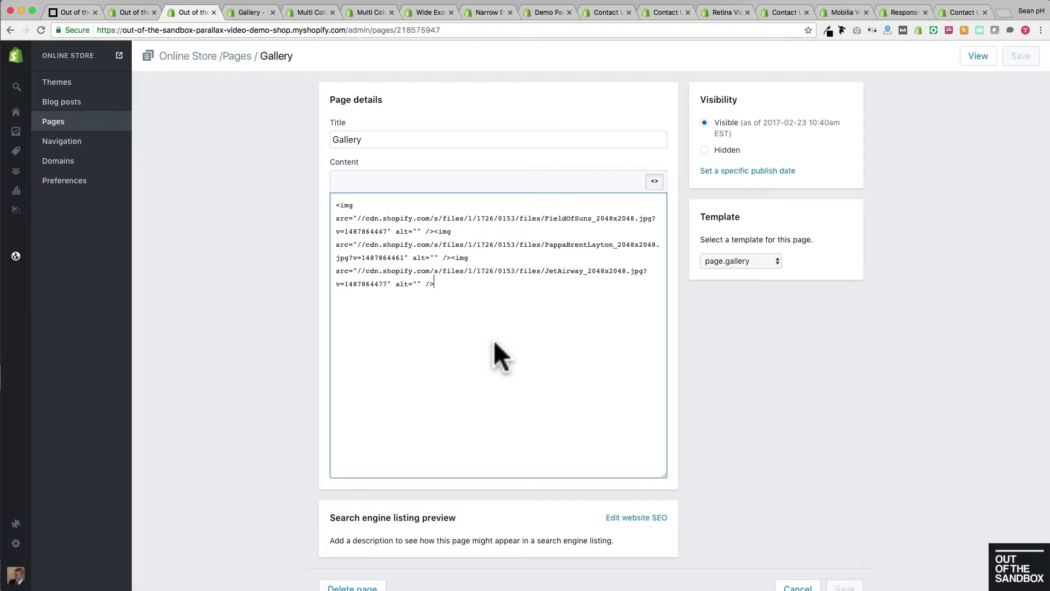
key("Return")
type("<")
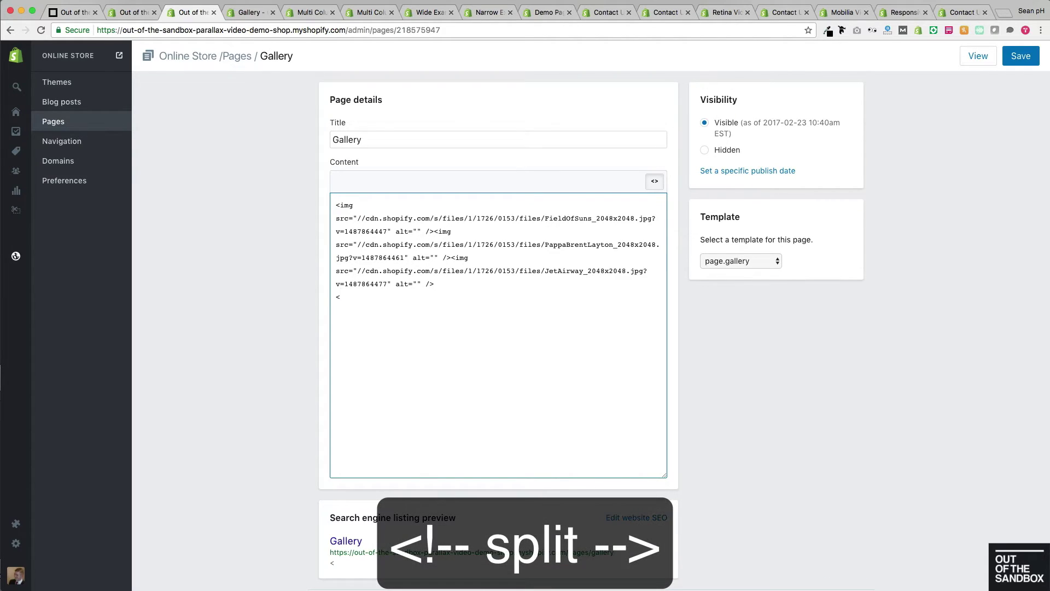
type("!-- split -->")
key("Return")
type("<p>")
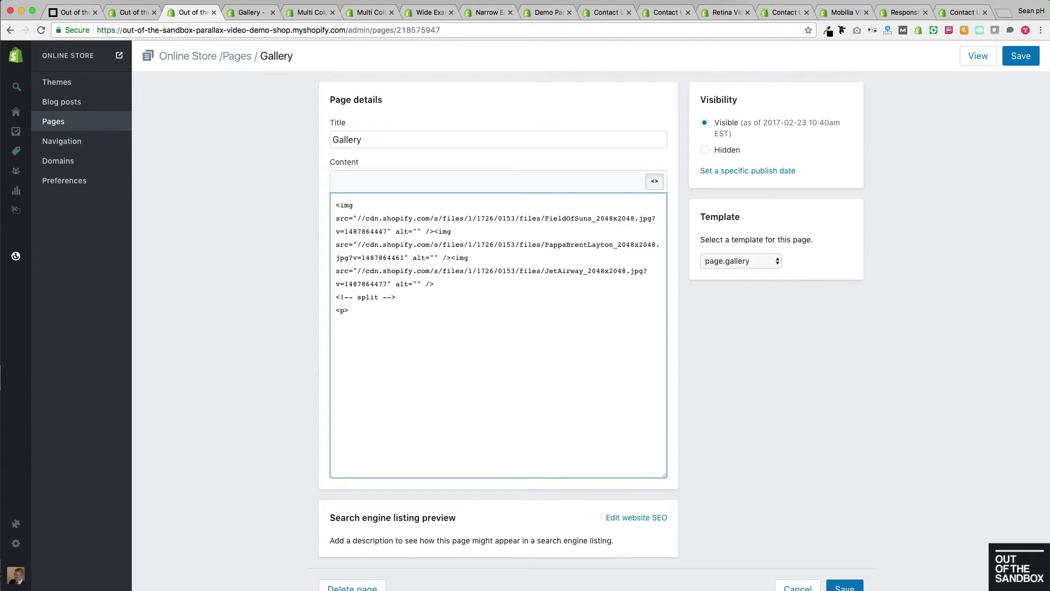
type("Hello World")
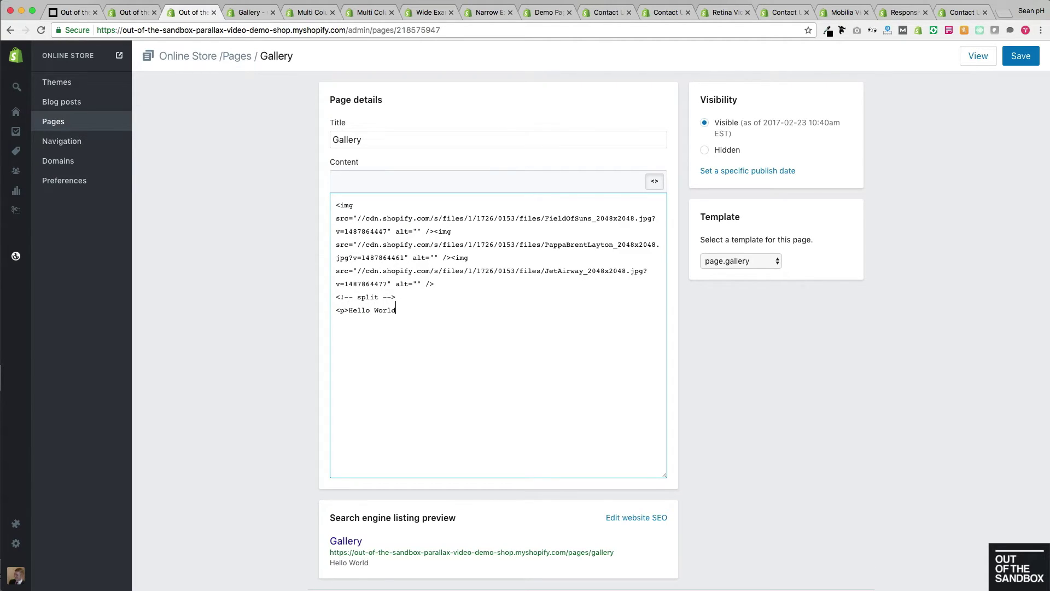
type("!</p>")
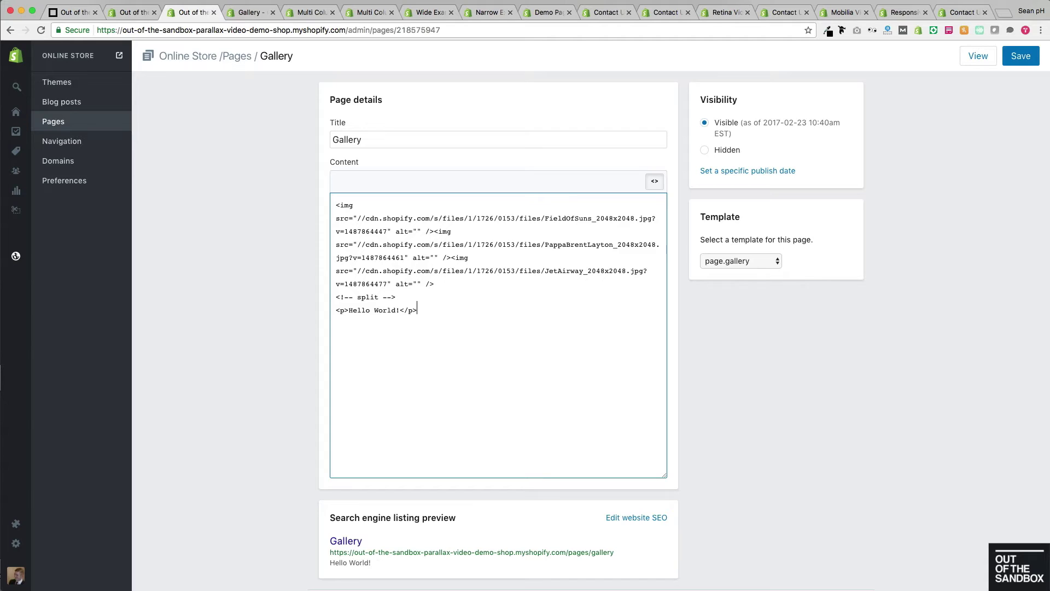
left_click(1031, 63)
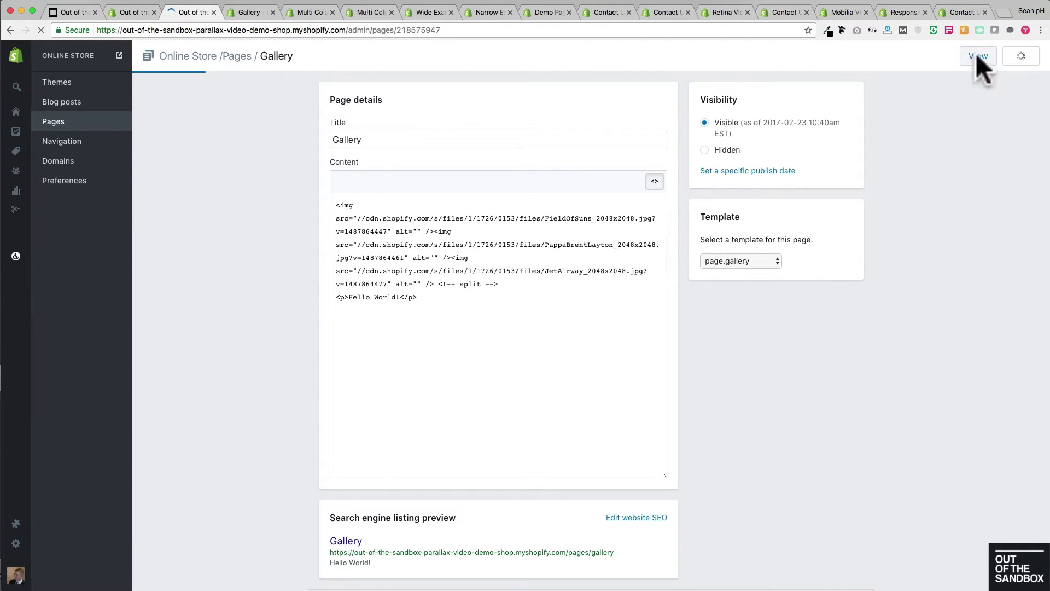
Check Hello World! and the sunflower photo on the live Gallery page, then open Sidebar Example.
left_click(975, 53)
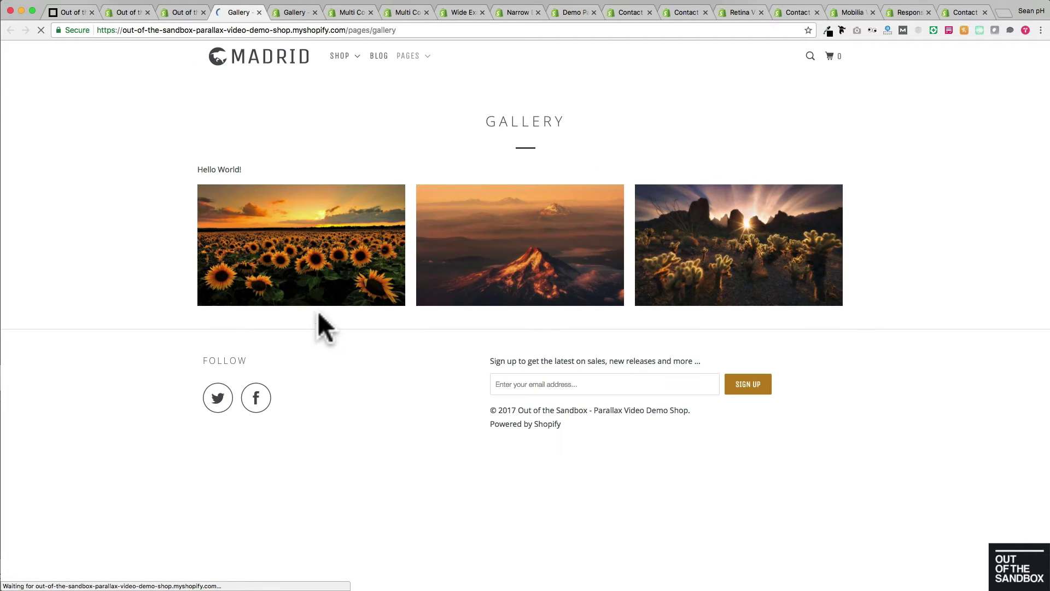
left_click_drag(195, 164, 269, 164)
left_click(318, 183)
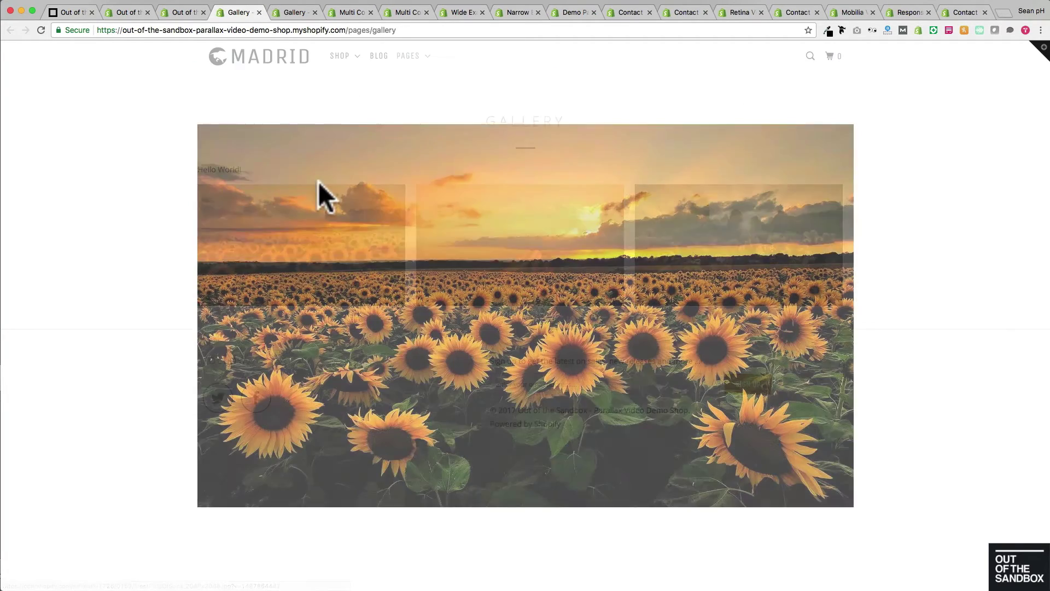
left_click(127, 214)
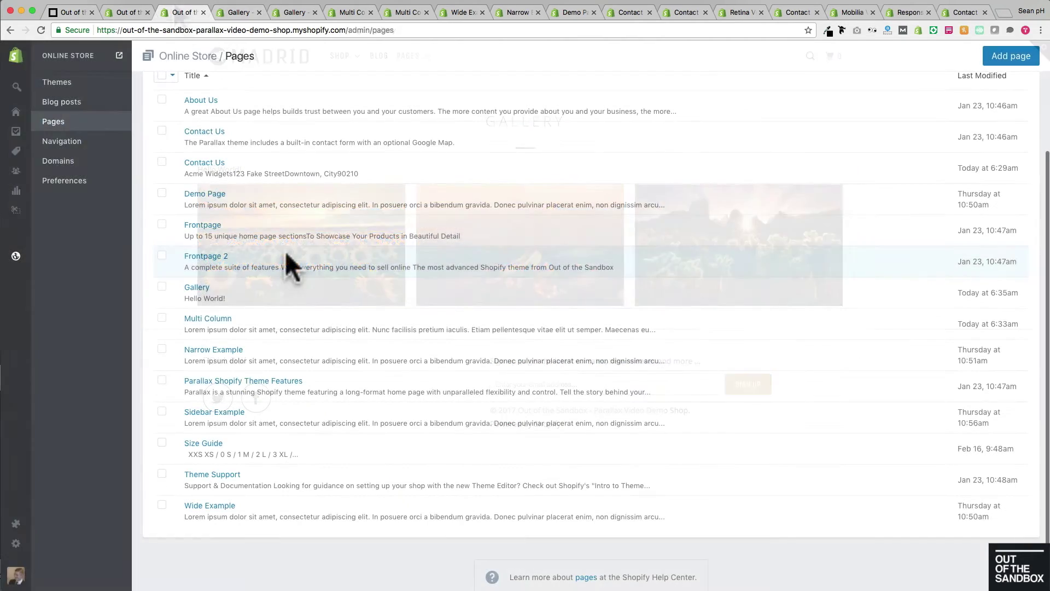
left_click(207, 413)
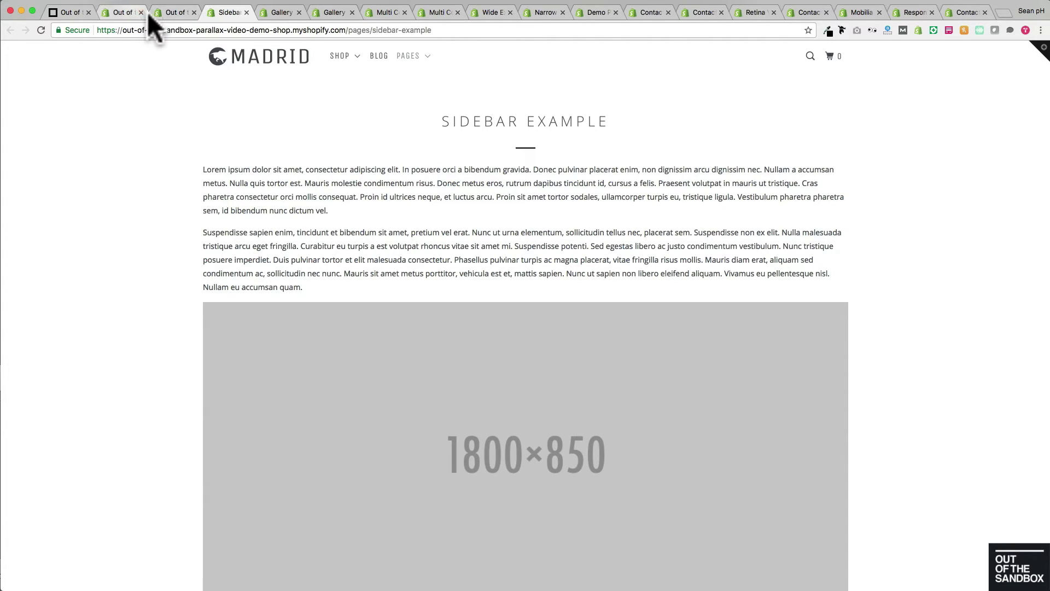
From the admin's Themes, customize the theme and preview the Sidebar Example page.
left_click(171, 8)
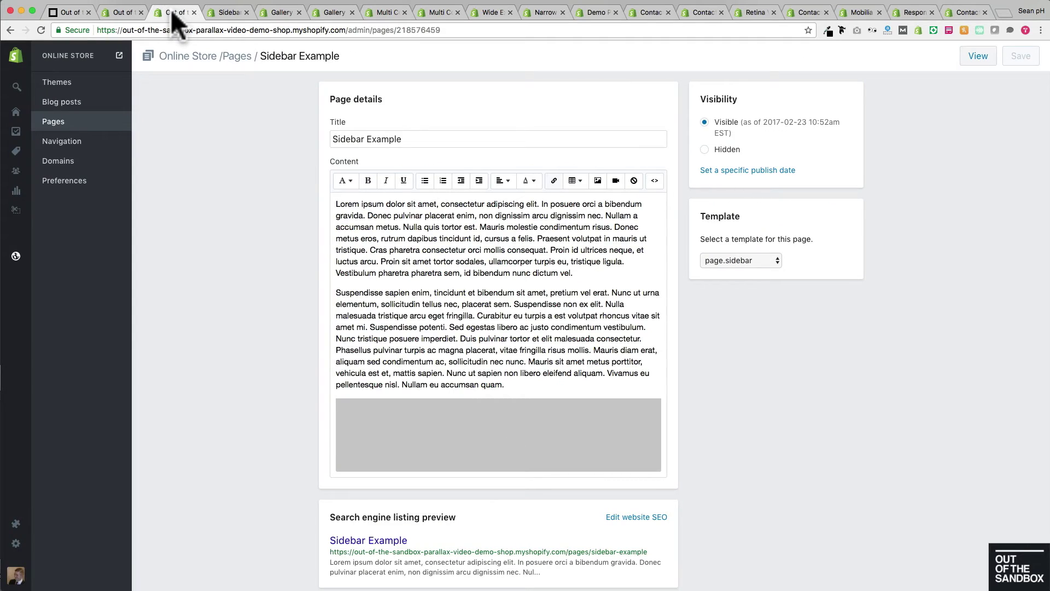
left_click(88, 77)
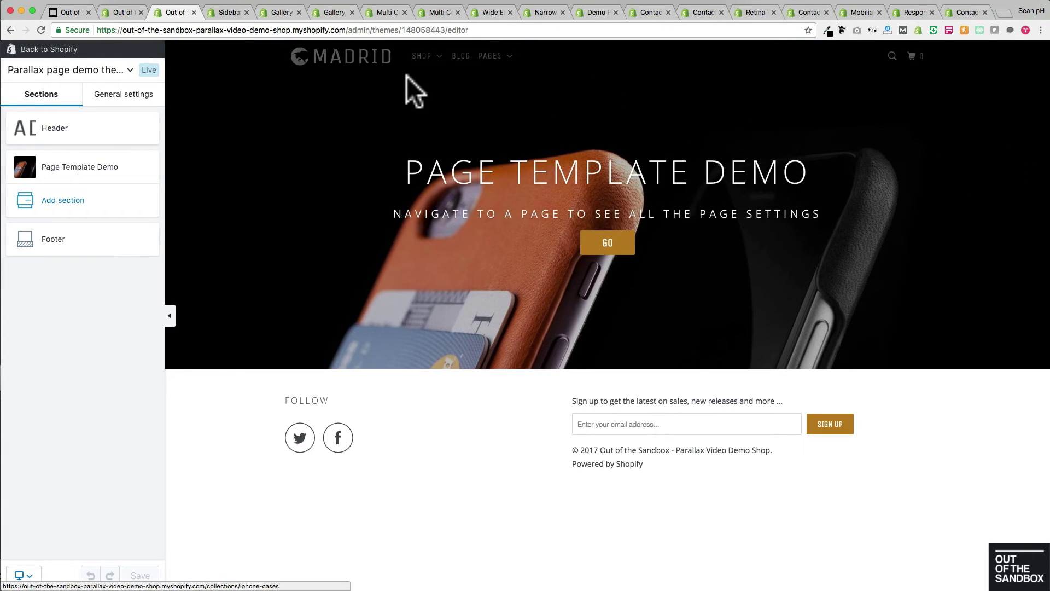
mouse_move(495, 58)
left_click(496, 160)
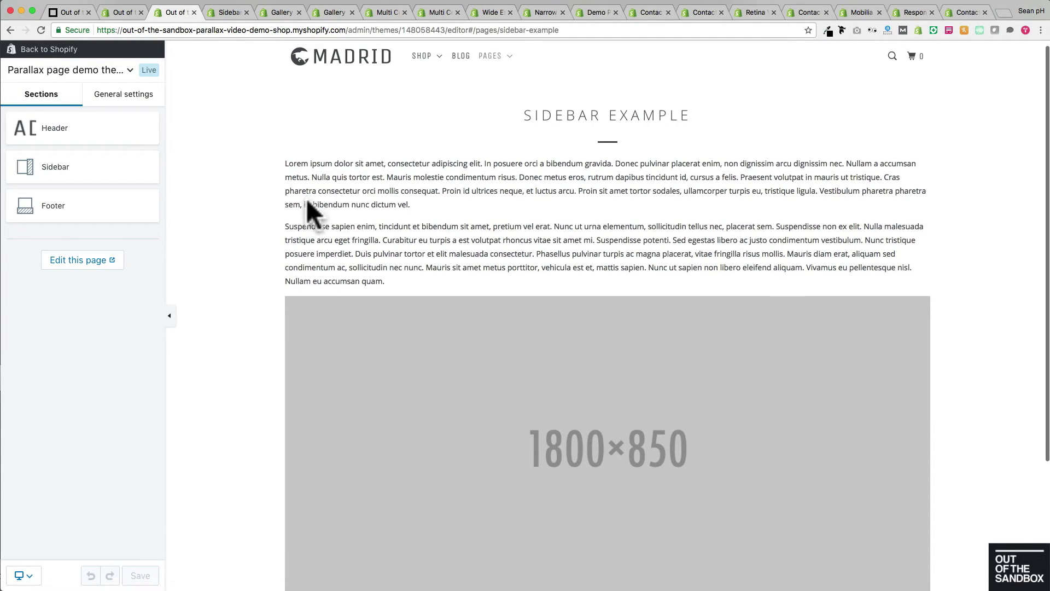
Add Collection list, Type list and Vendor list blocks to the Sidebar section.
left_click(62, 166)
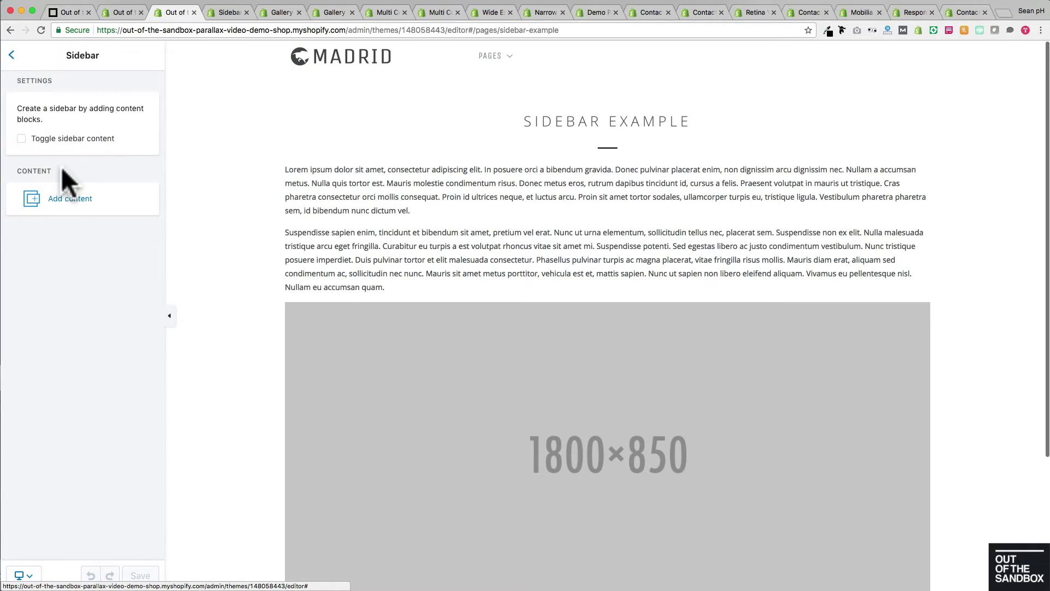
left_click(80, 199)
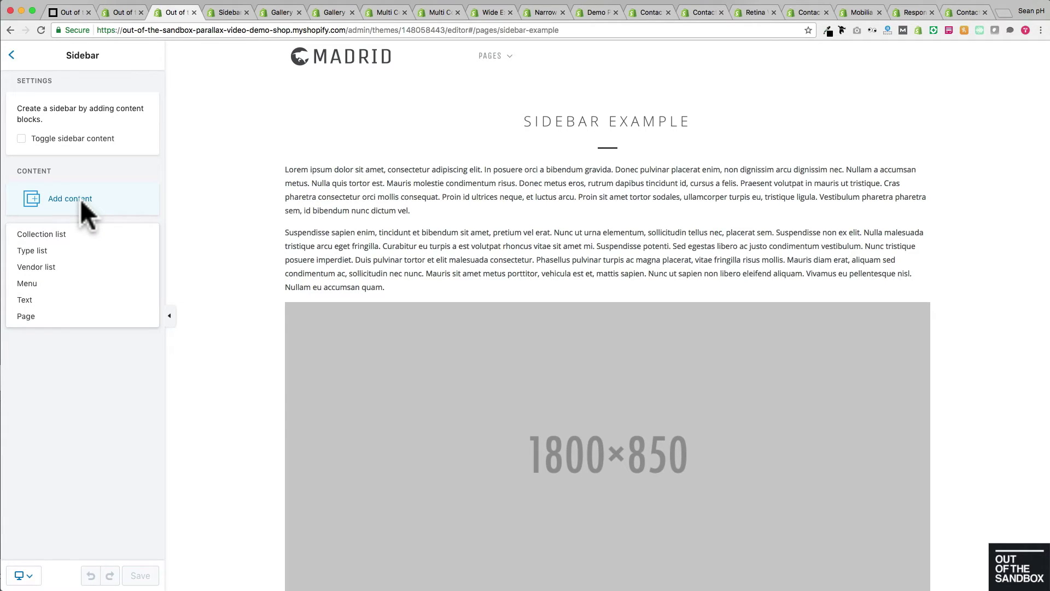
left_click(60, 233)
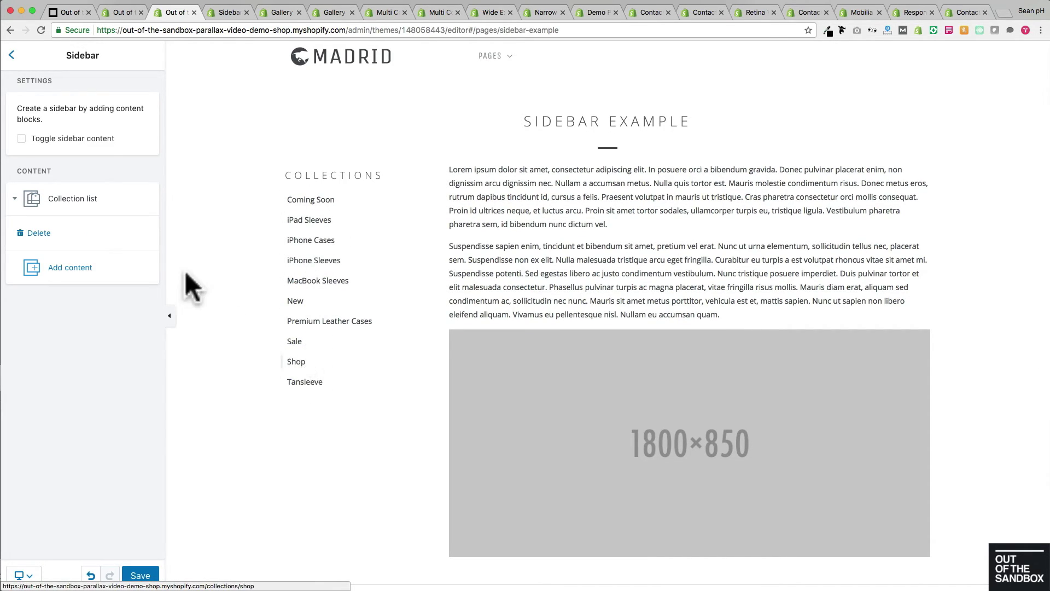
left_click(103, 267)
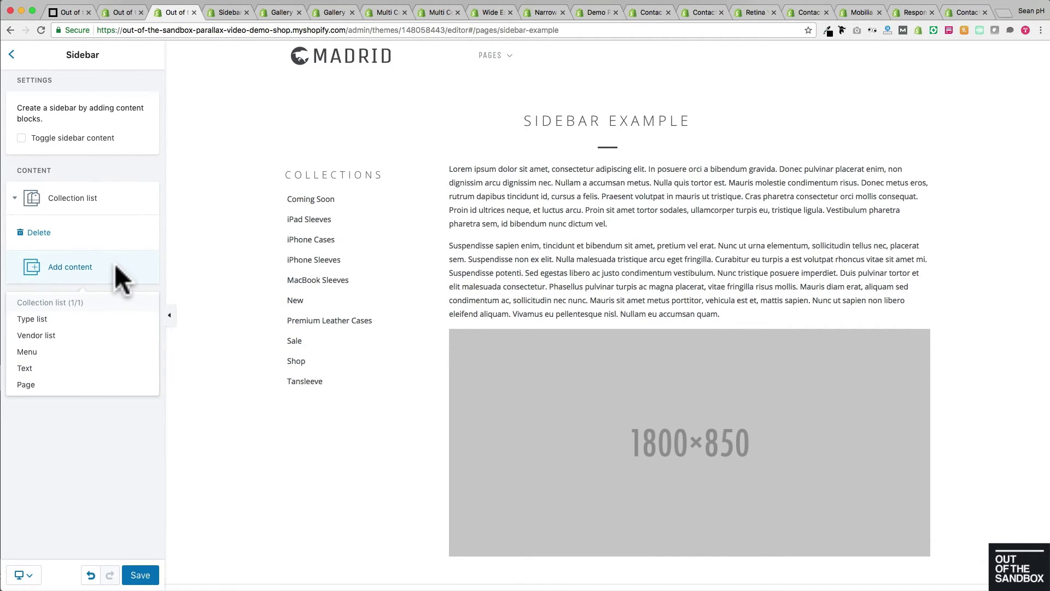
left_click(37, 318)
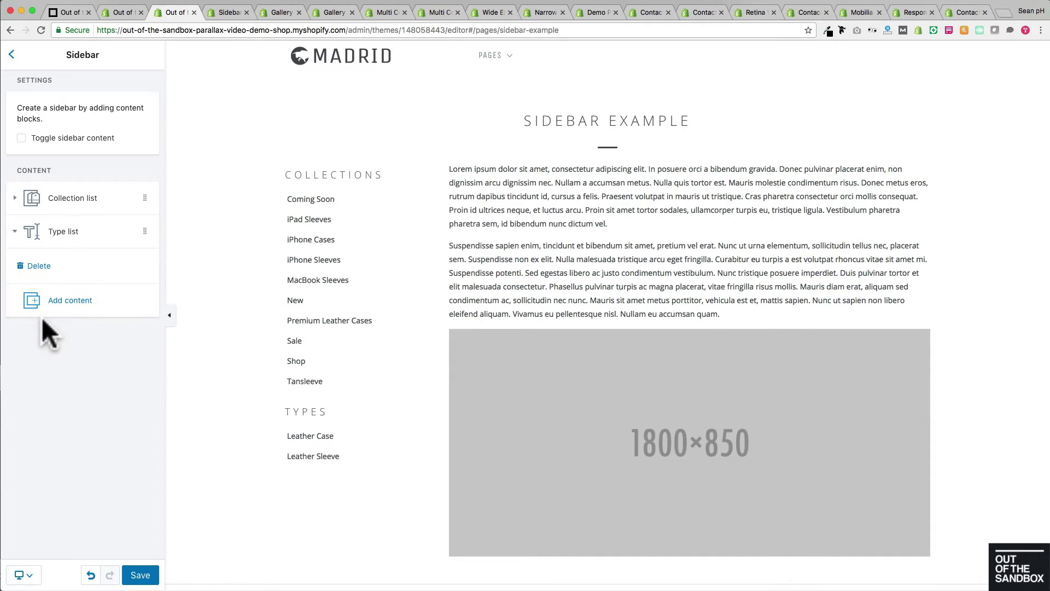
left_click(69, 301)
left_click(53, 371)
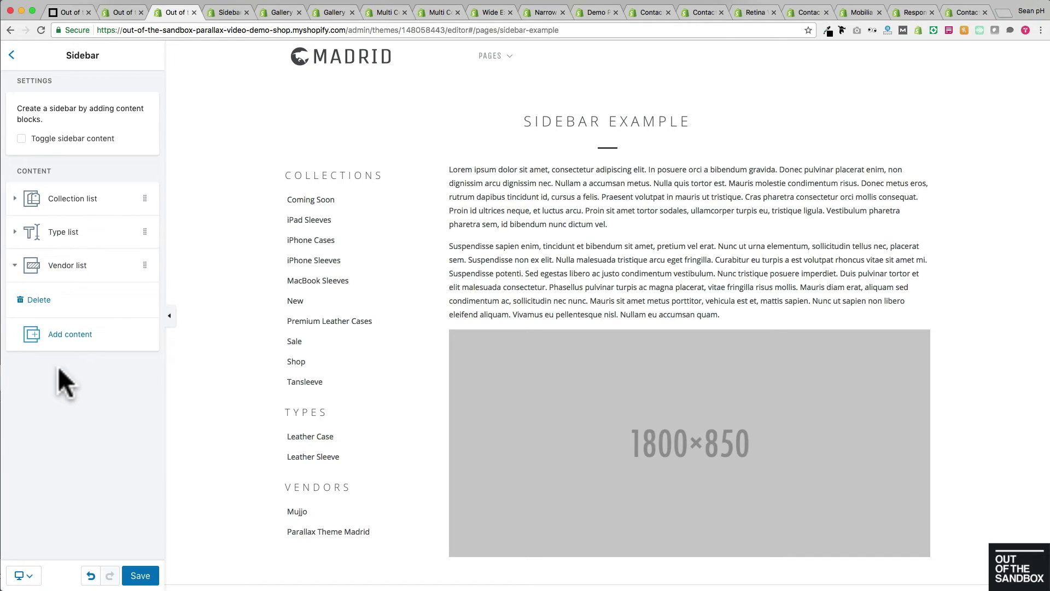
scroll(357, 367, "down", 2)
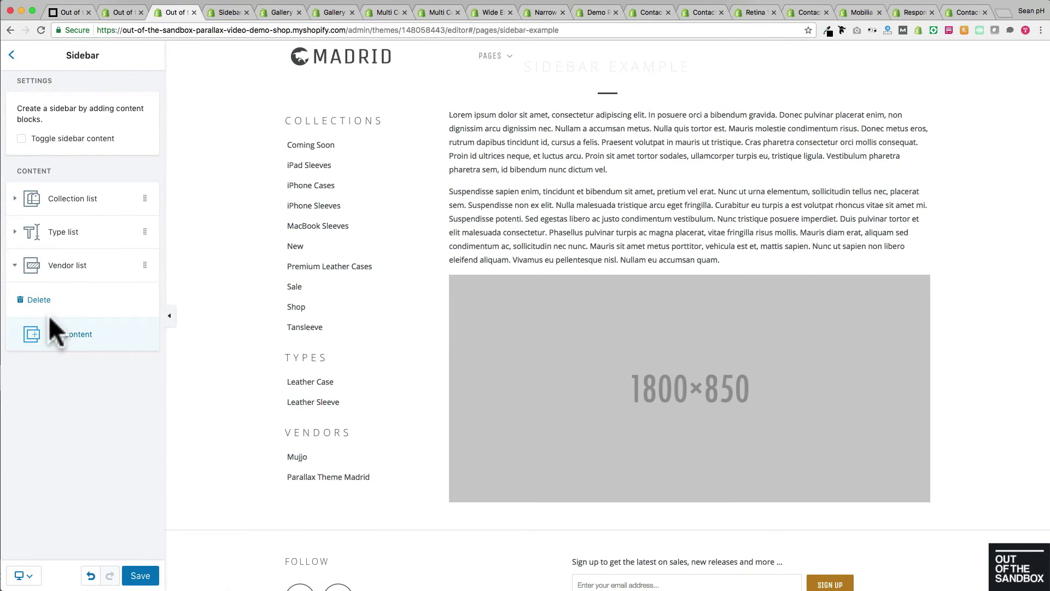
left_click(51, 336)
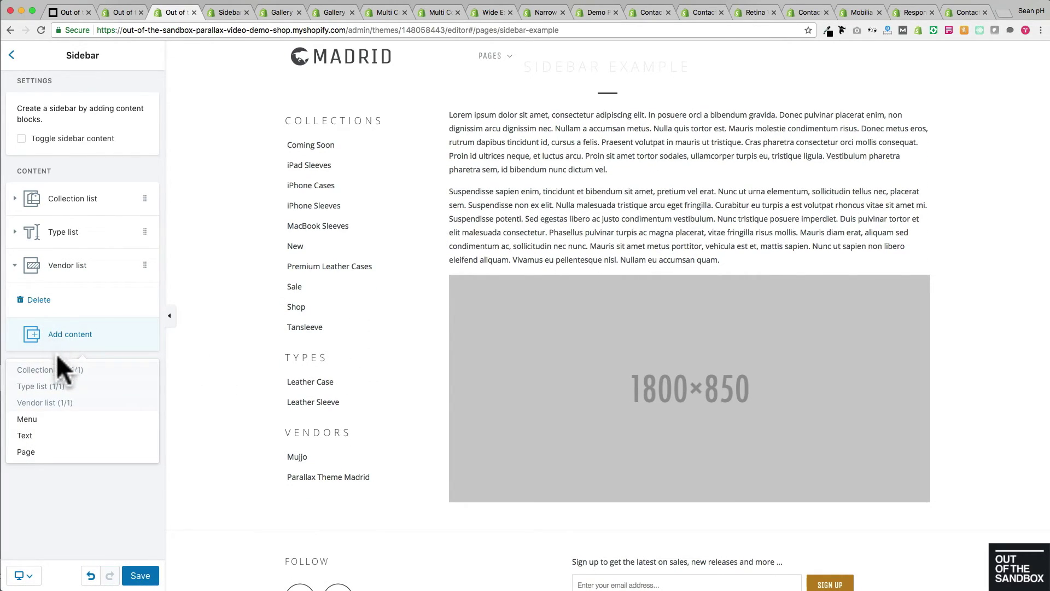
Add a Menu block to the sidebar set to the iPhone Cases menu.
left_click(59, 419)
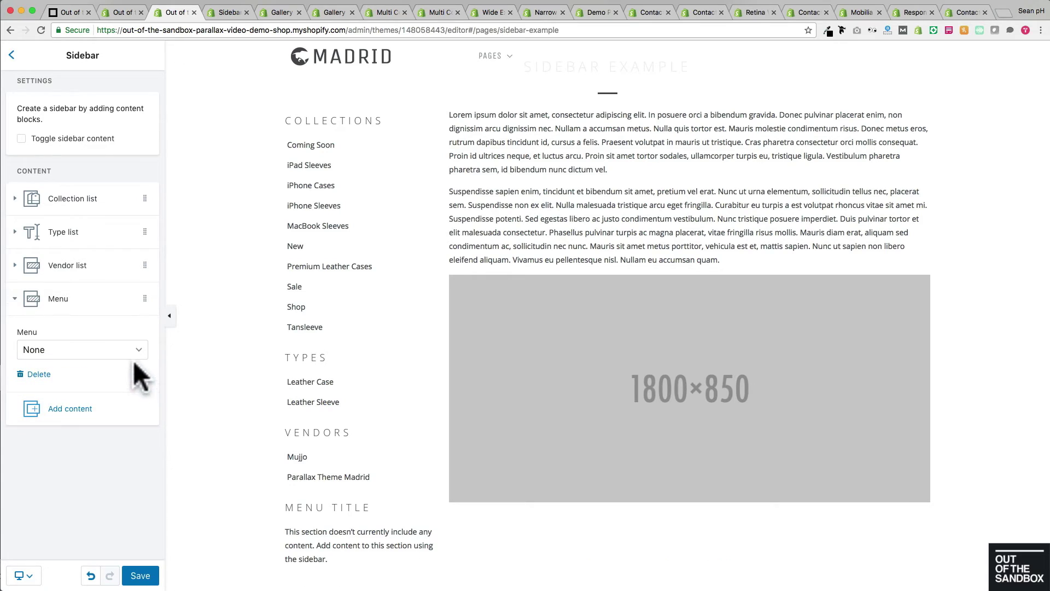
left_click(135, 358)
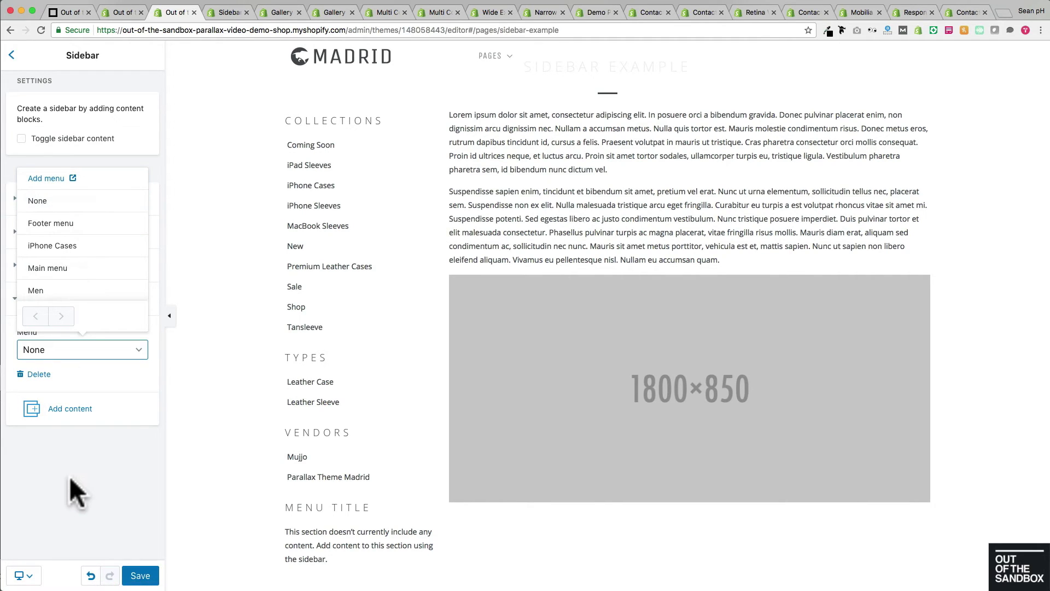
left_click(59, 247)
scroll(260, 300, "down", 3)
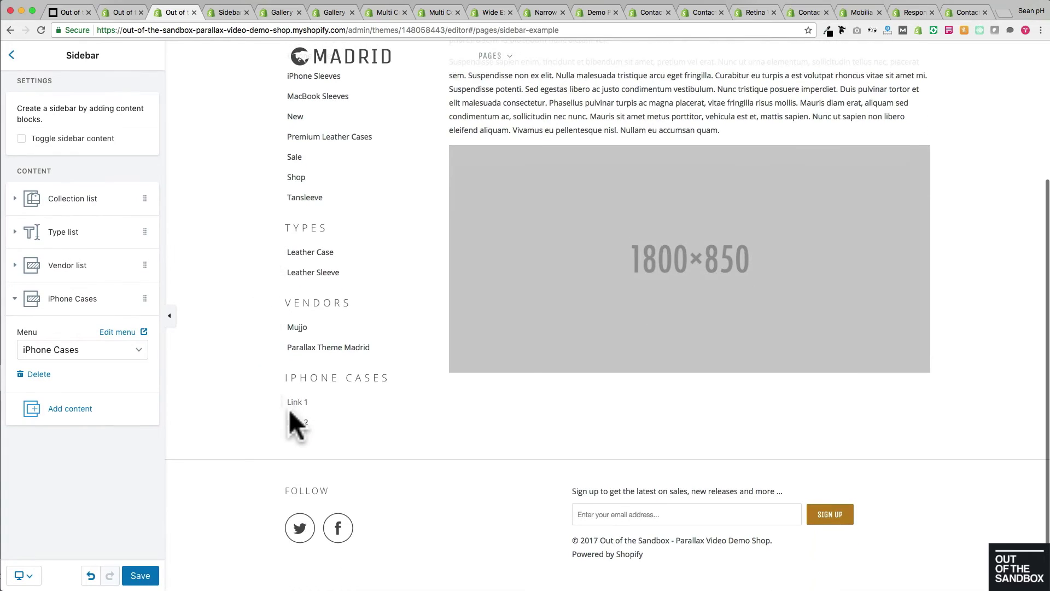
left_click(58, 420)
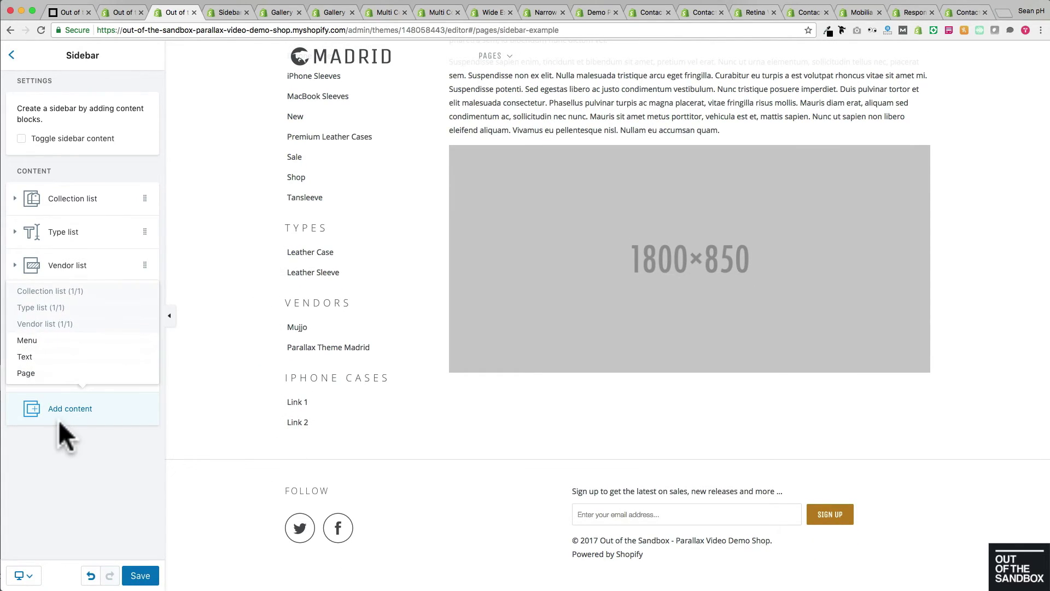
Add a Text block with 'Text' bold, 'used' italic, and line breaks before 'for' and after 'special'.
left_click(22, 356)
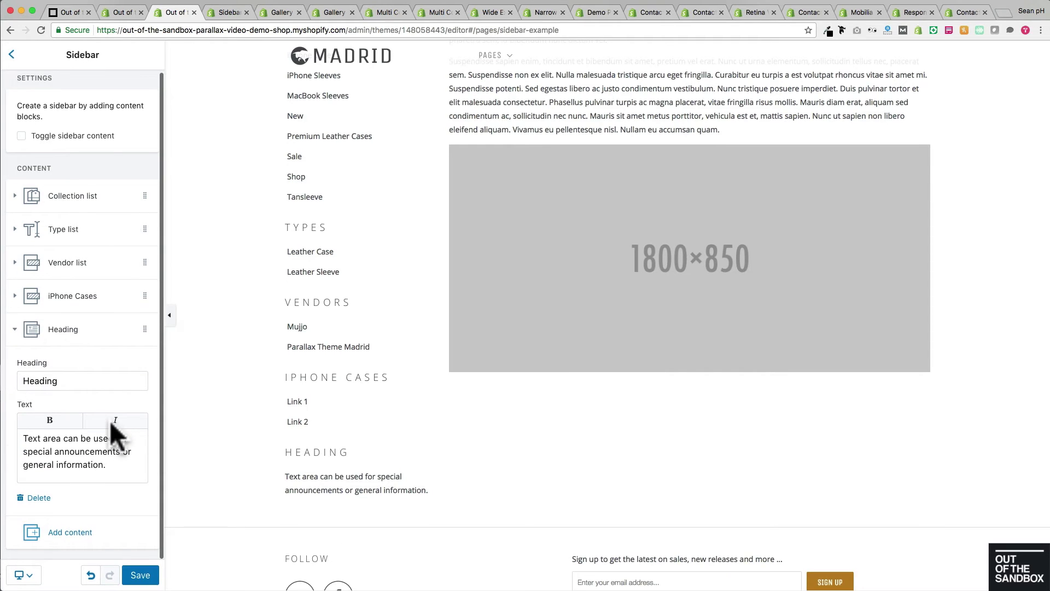
left_click(107, 464)
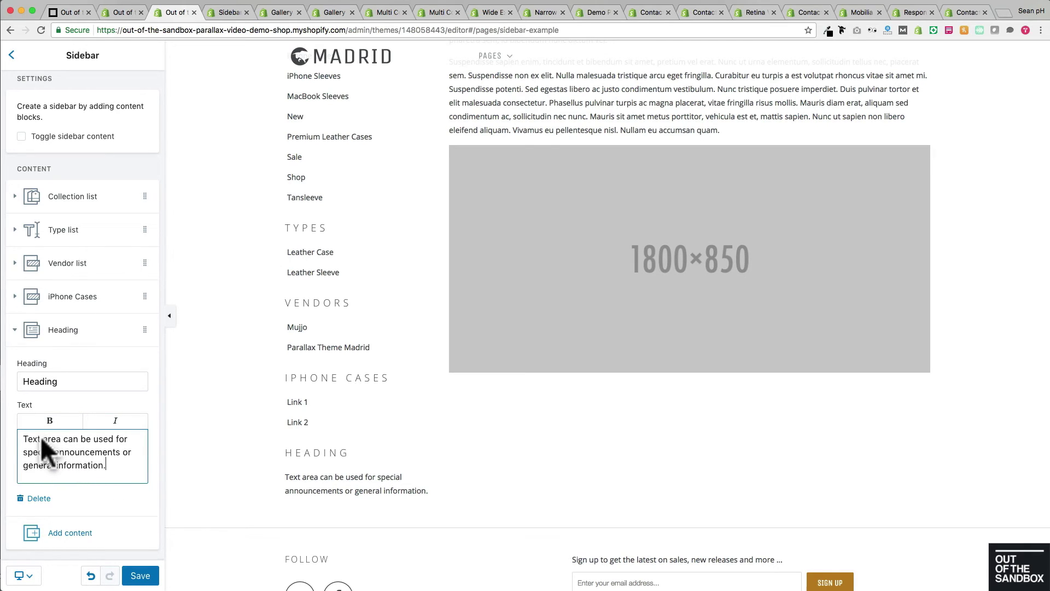
left_click_drag(19, 436, 42, 438)
left_click(49, 420)
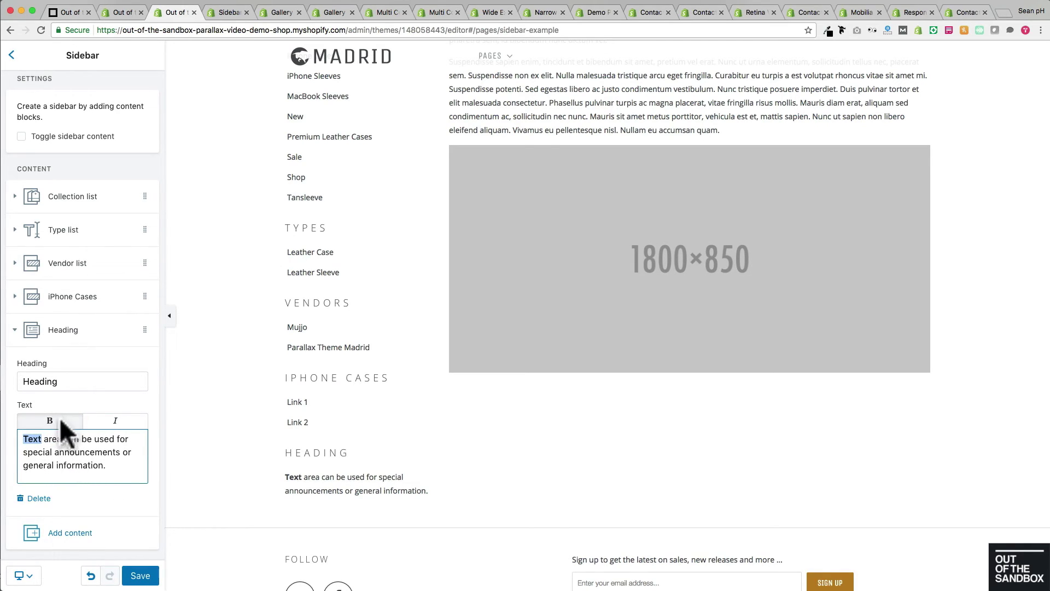
left_click(114, 423)
left_click(88, 470)
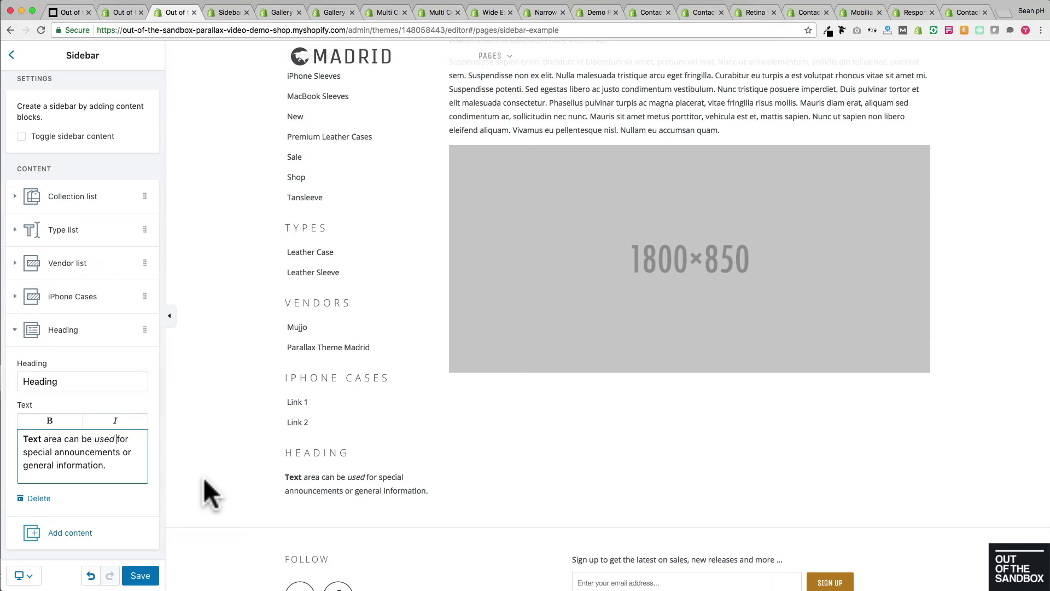
key("Return")
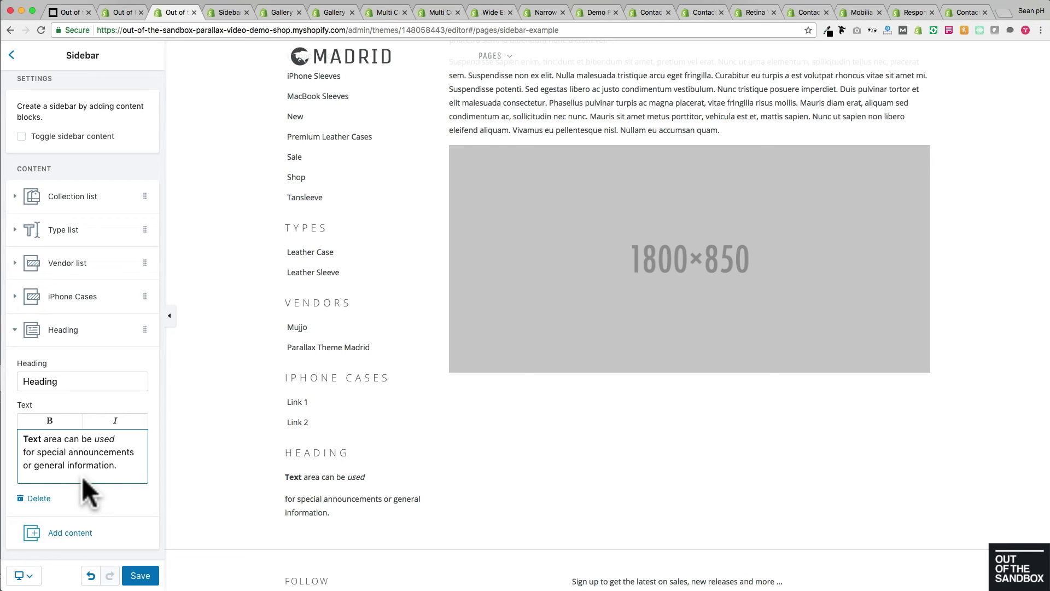
key("shift+Return")
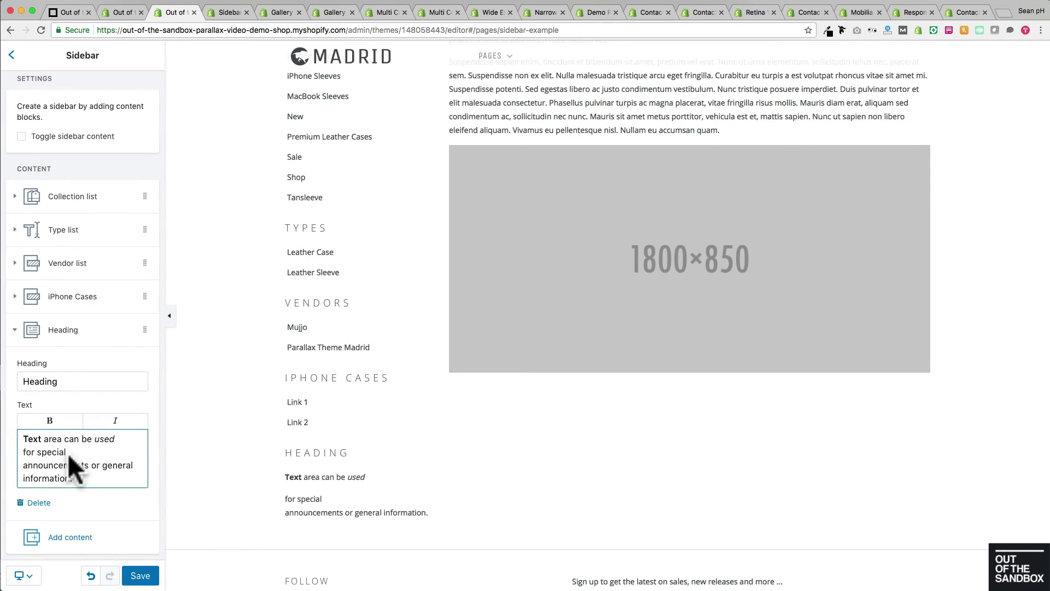
Add a Page block to the sidebar displaying the About Us page.
left_click(60, 536)
left_click(25, 500)
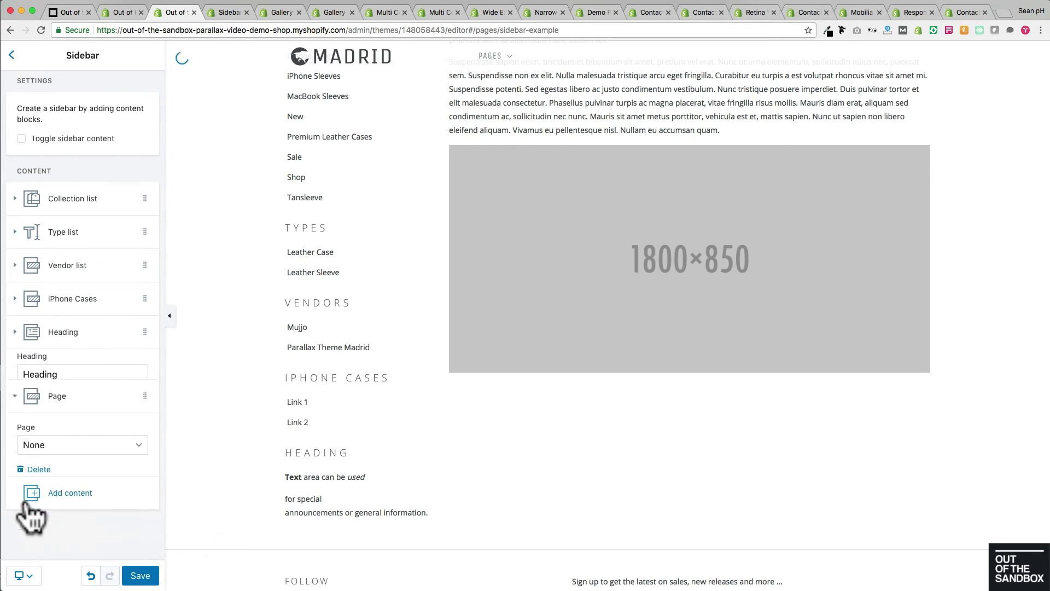
left_click(52, 415)
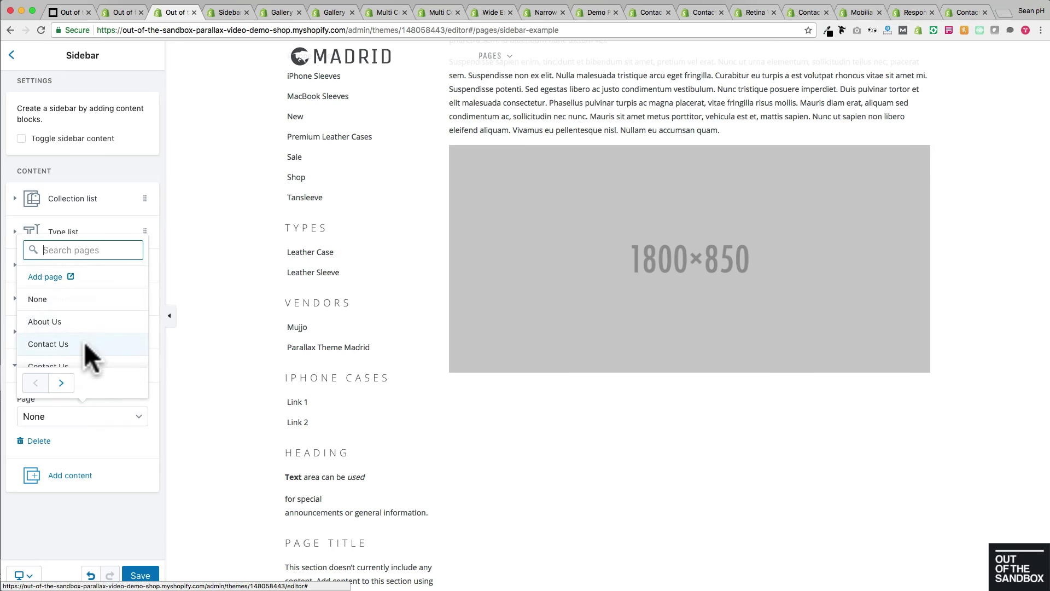
scroll(87, 333, "down", 1)
scroll(86, 330, "up", 1)
left_click(66, 327)
scroll(316, 356, "down", 8)
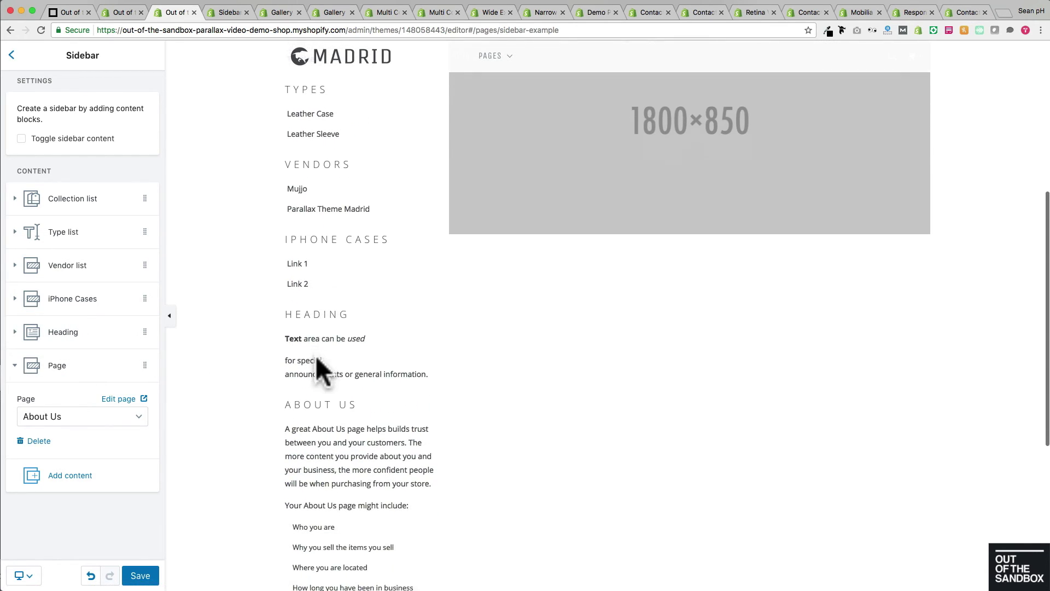
scroll(316, 355, "up", 5)
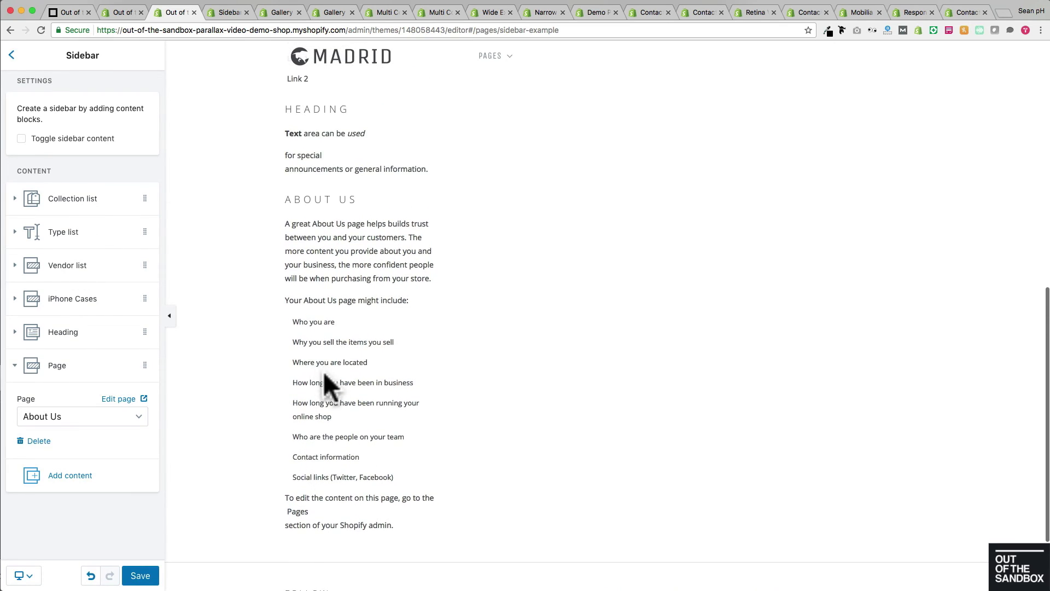
scroll(329, 390, "up", 6)
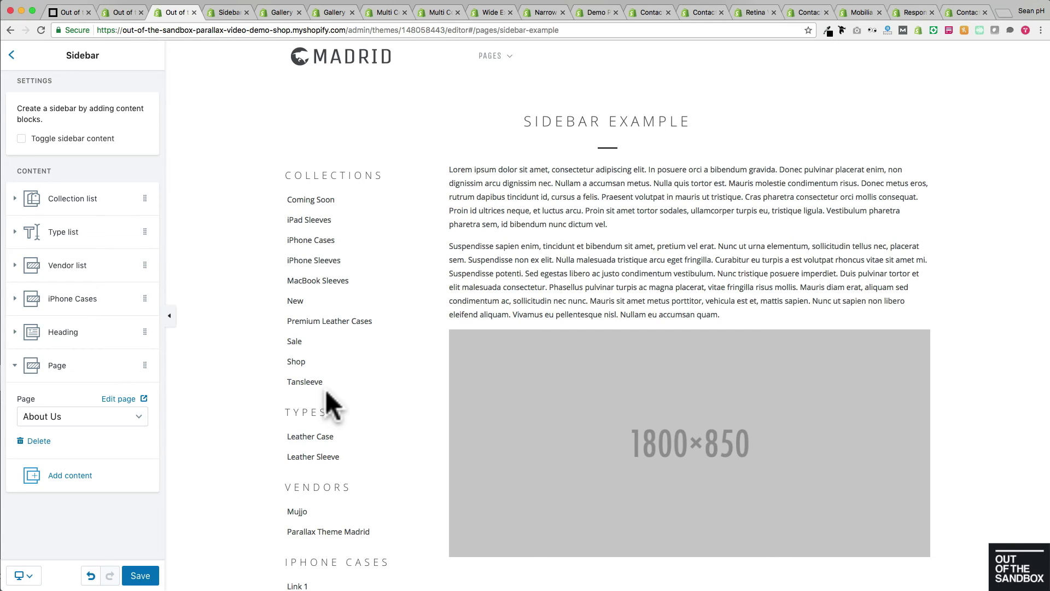
Reorder blocks to Collection list, iPhone Cases, About Us, Type list, Heading, Vendor list.
scroll(326, 386, "down", 1)
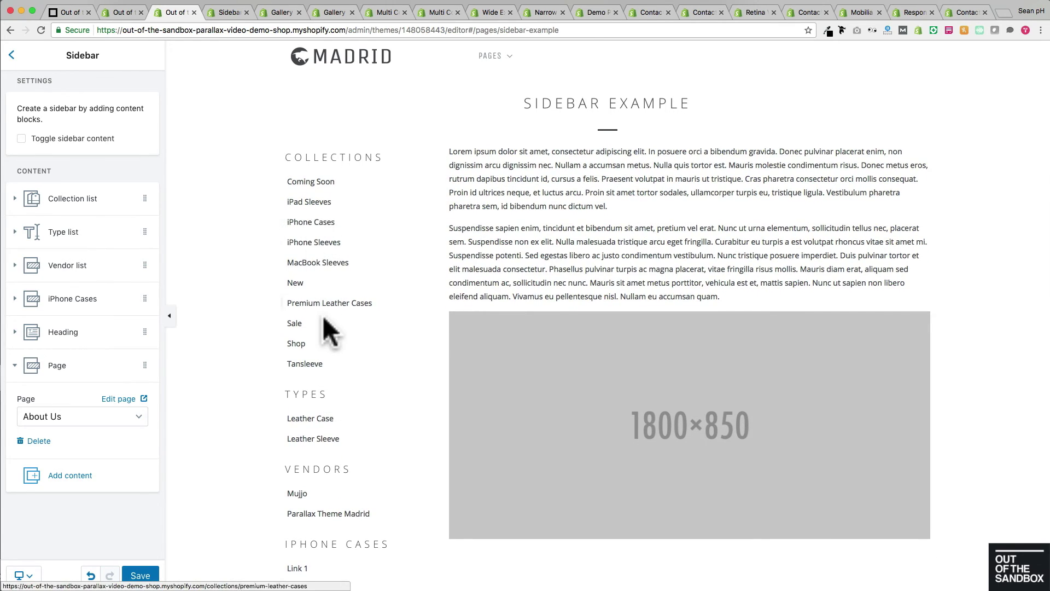
scroll(314, 473, "down", 1)
scroll(310, 441, "down", 1)
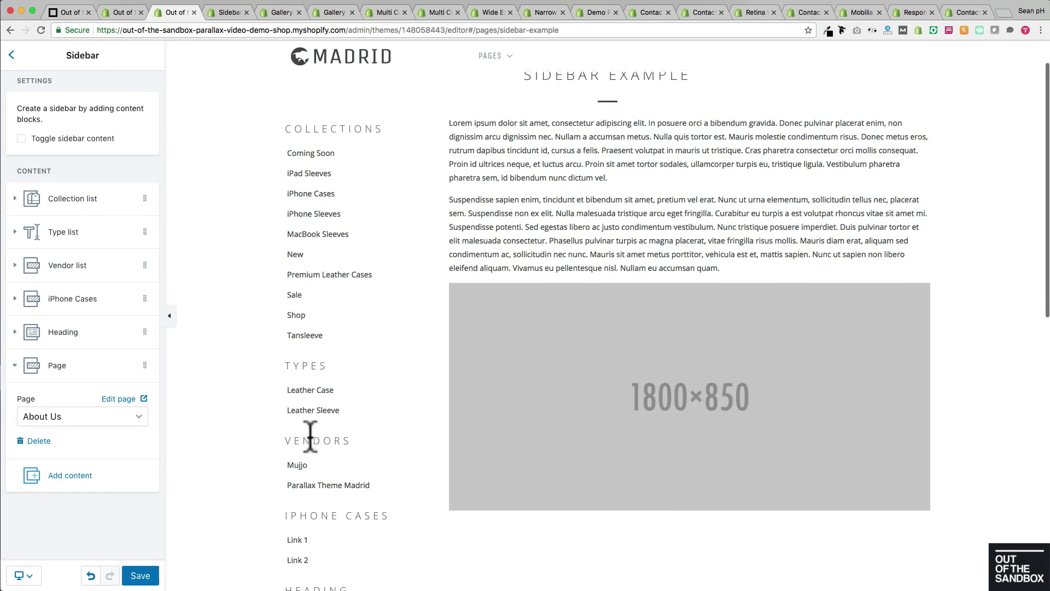
left_click_drag(145, 298, 147, 230)
left_click_drag(142, 323, 140, 293)
left_click_drag(145, 351, 138, 254)
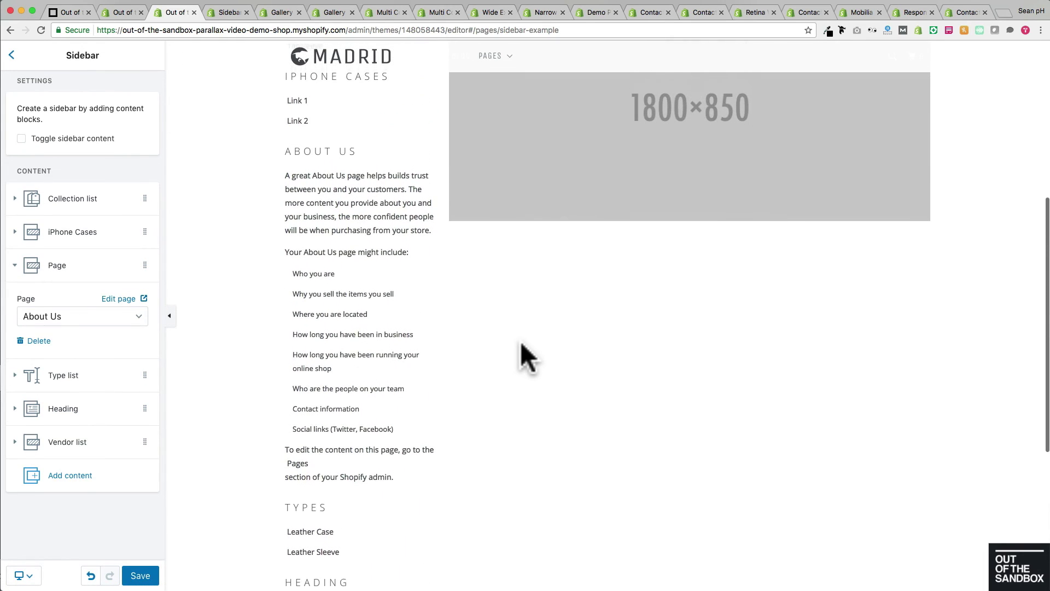
scroll(519, 342, "up", 5)
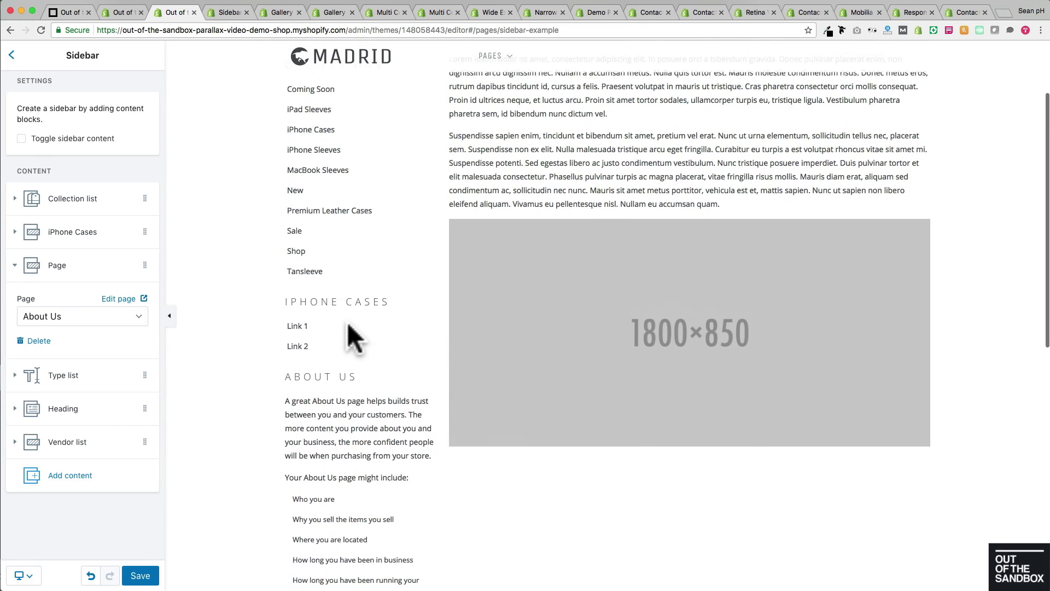
scroll(348, 324, "down", 2)
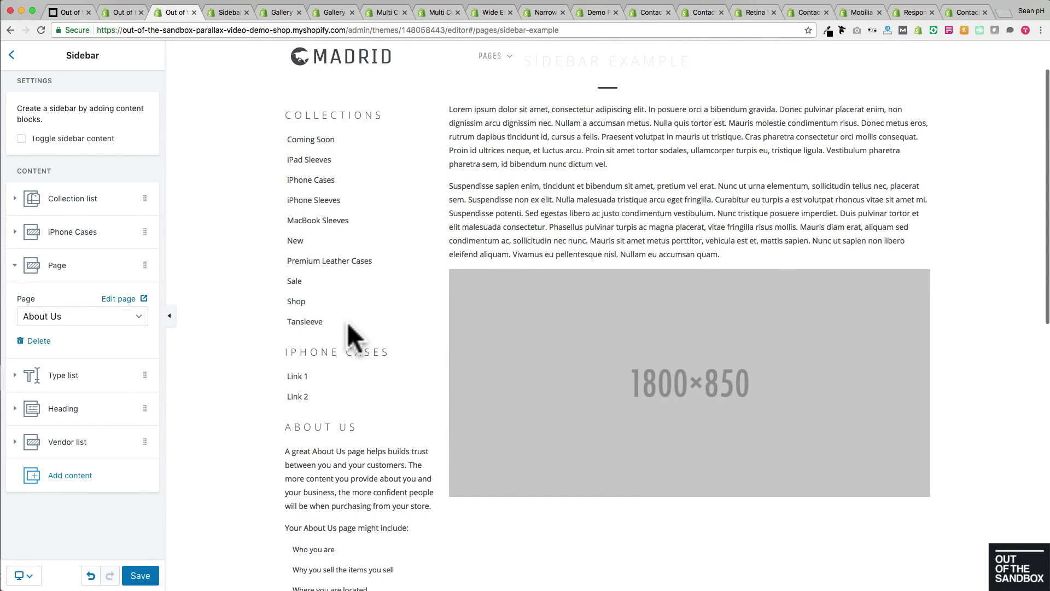
scroll(346, 324, "down", 5)
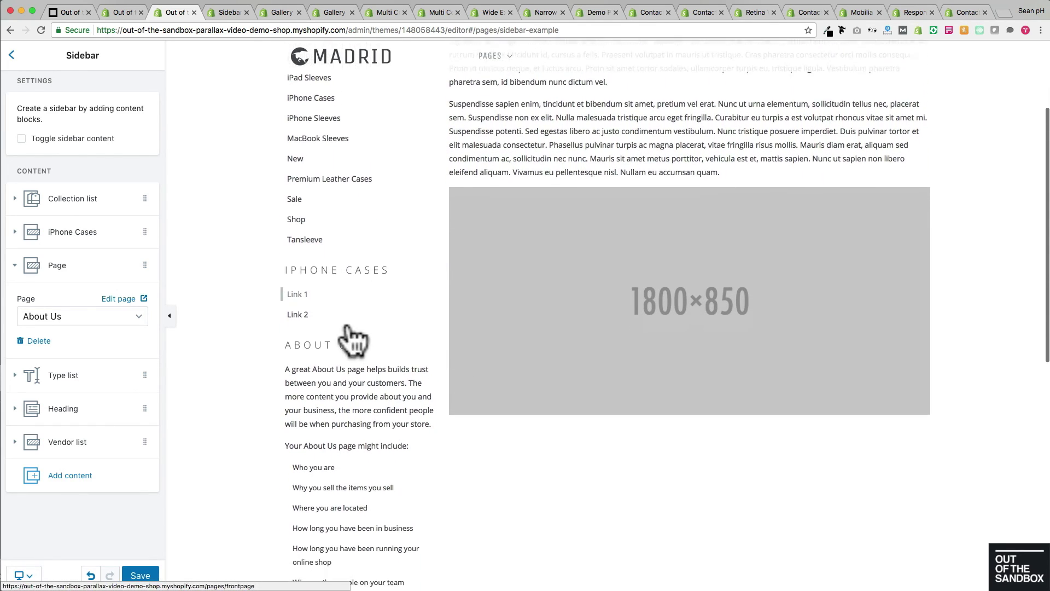
scroll(350, 337, "up", 7)
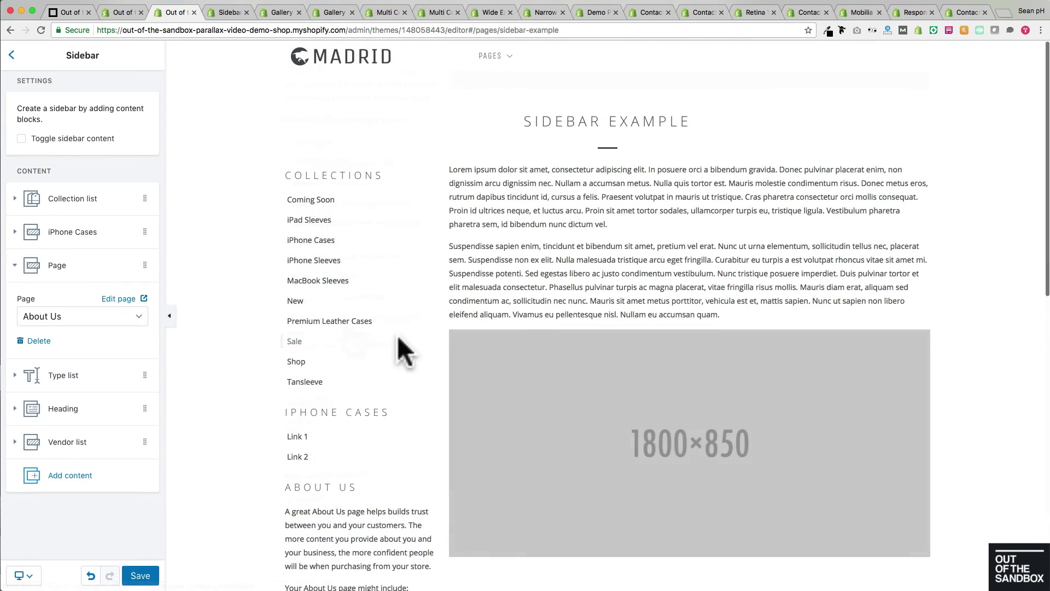
Enable Toggle sidebar content, then expand and collapse the iPhone Cases, About Us and Types sections.
left_click(50, 137)
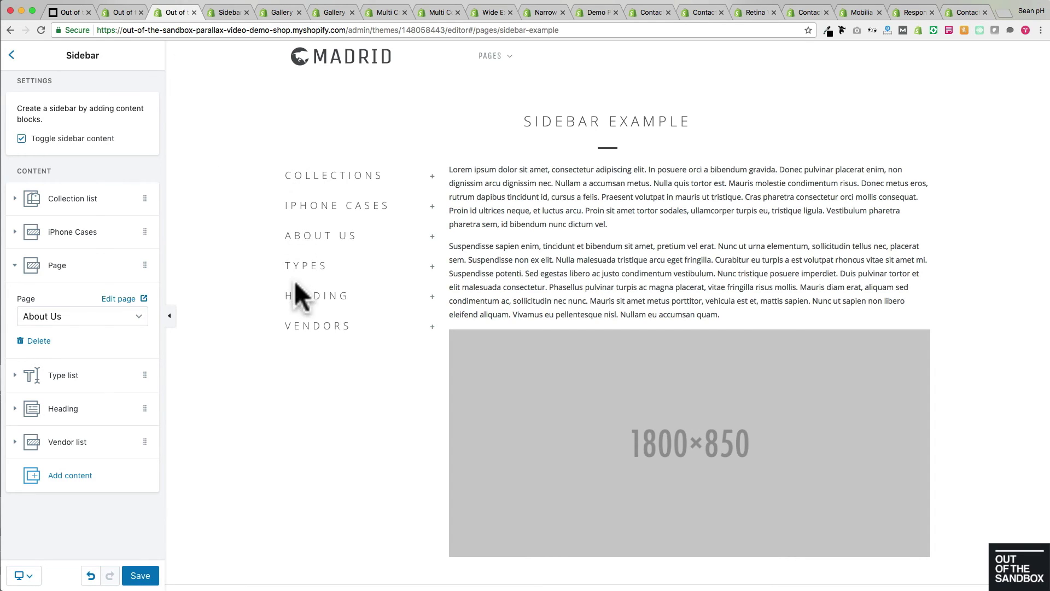
left_click(353, 206)
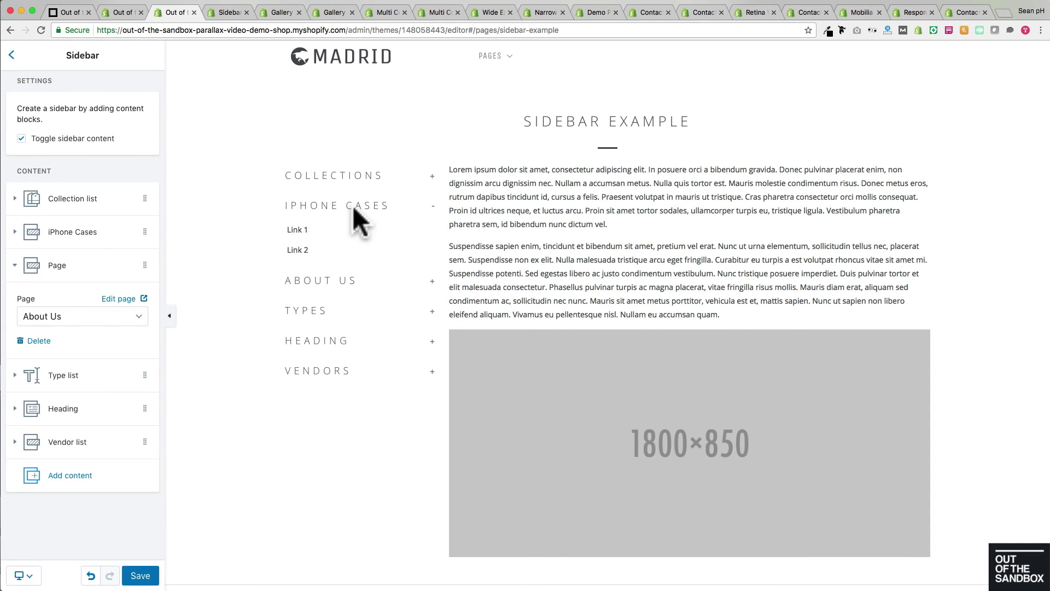
left_click(353, 206)
left_click(350, 235)
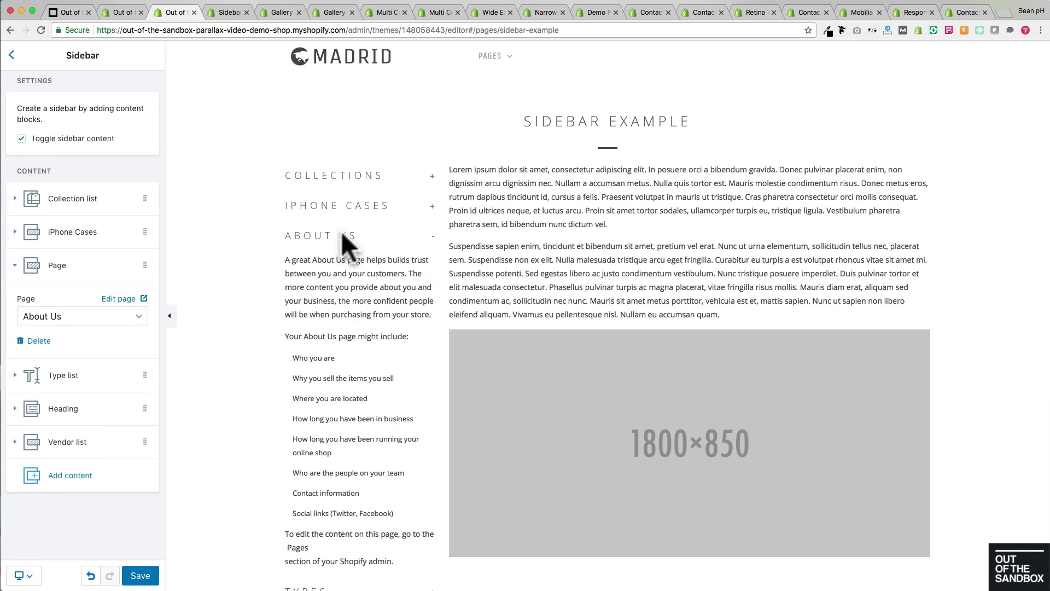
left_click(343, 232)
left_click(336, 263)
left_click(335, 262)
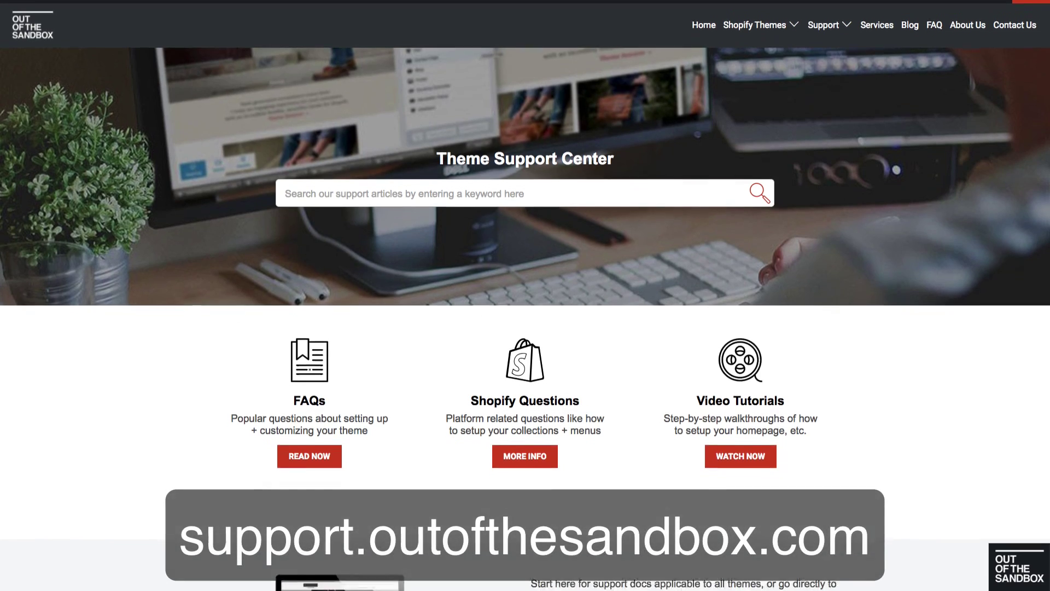